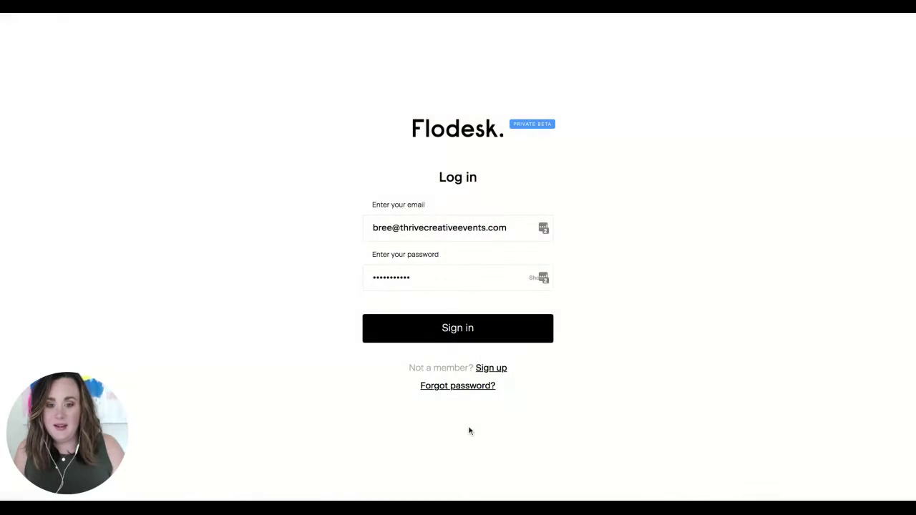
- Sign in, look over the Viewing my emails dashboard, and start a new email with + Create new
left_click(486, 337)
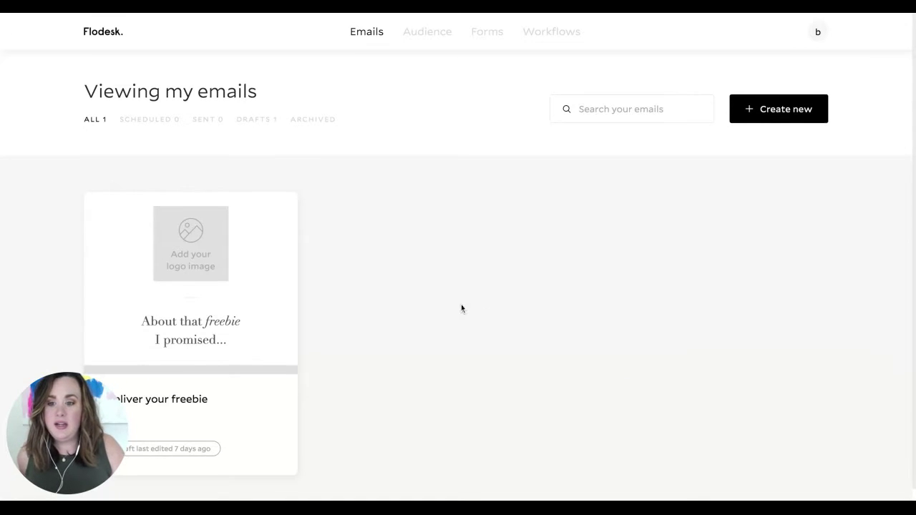
scroll(461, 307, "down", 1)
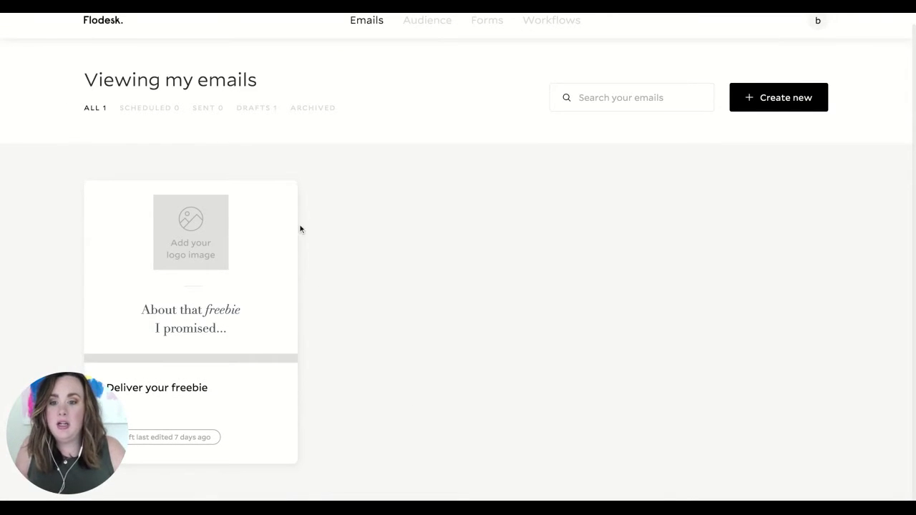
scroll(424, 281, "up", 1)
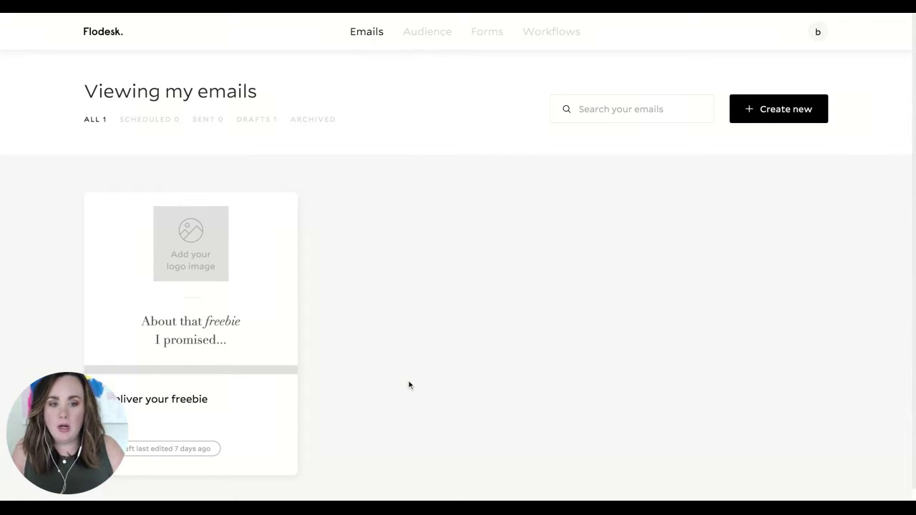
left_click(778, 119)
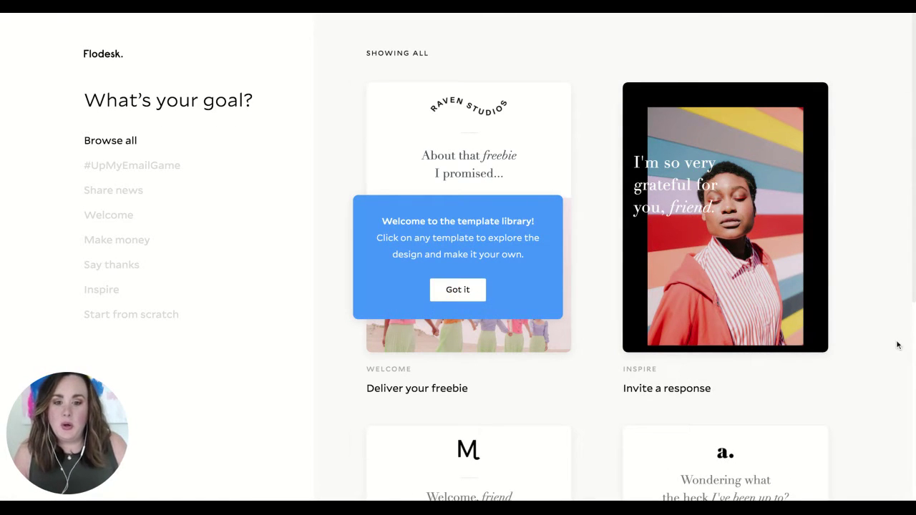
- Dismiss the template-library tip and scroll through all the email templates
left_click(447, 296)
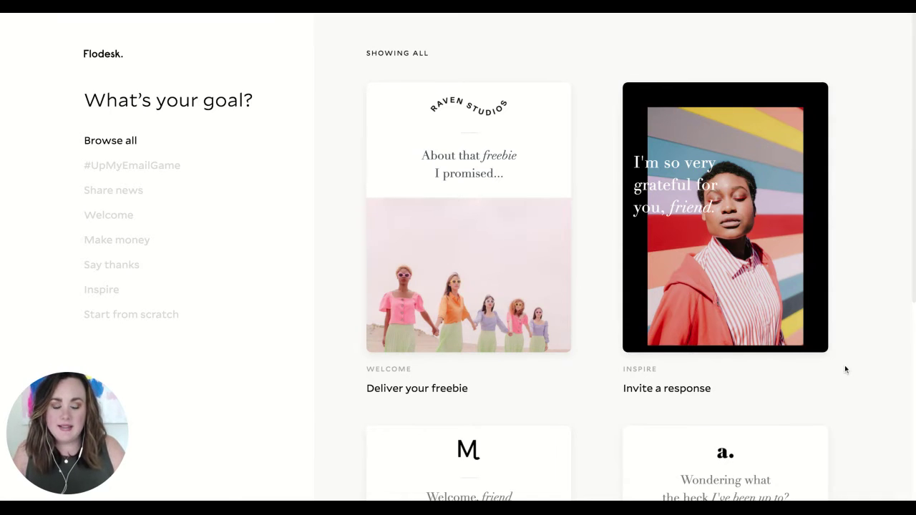
scroll(857, 358, "down", 5)
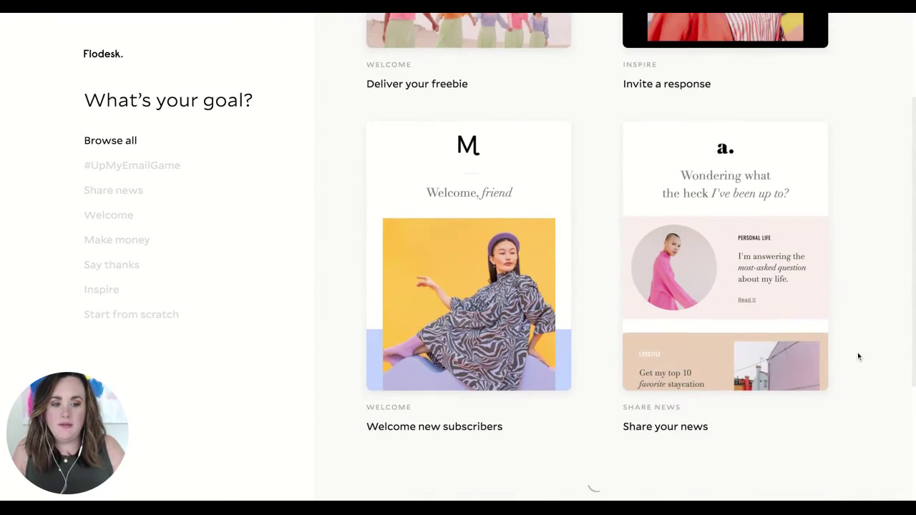
scroll(860, 356, "down", 8)
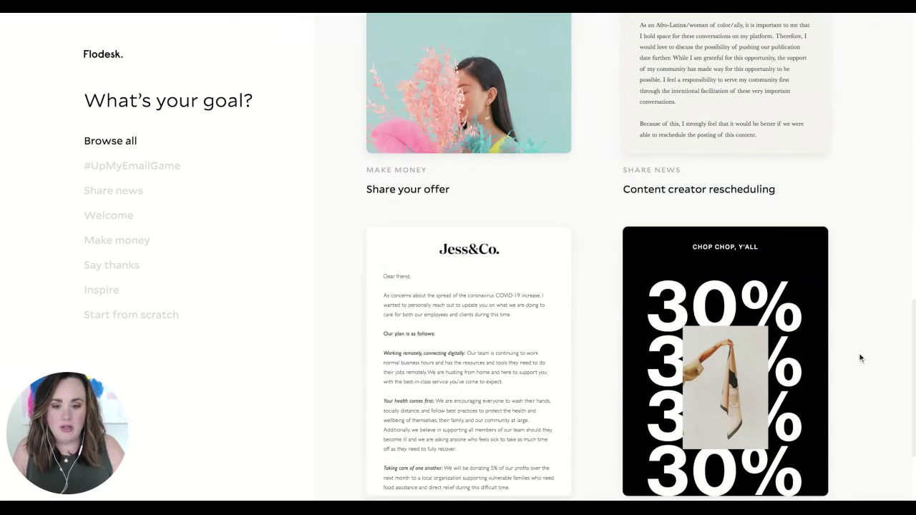
scroll(861, 358, "down", 2)
scroll(859, 358, "down", 5)
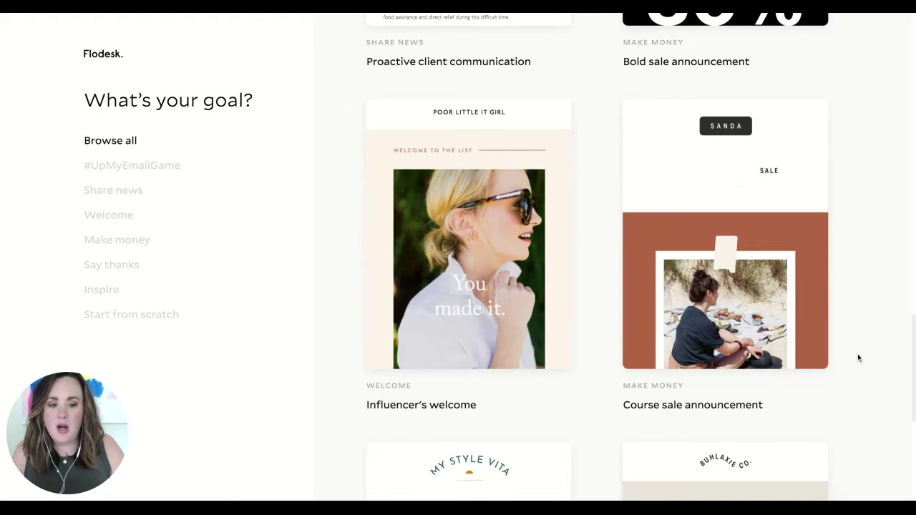
scroll(857, 353, "down", 1)
scroll(855, 353, "down", 2)
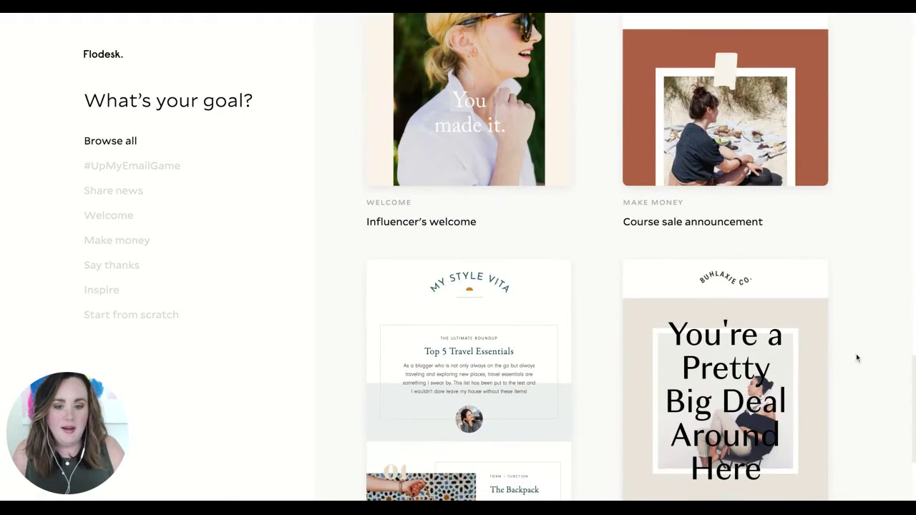
scroll(856, 356, "down", 2)
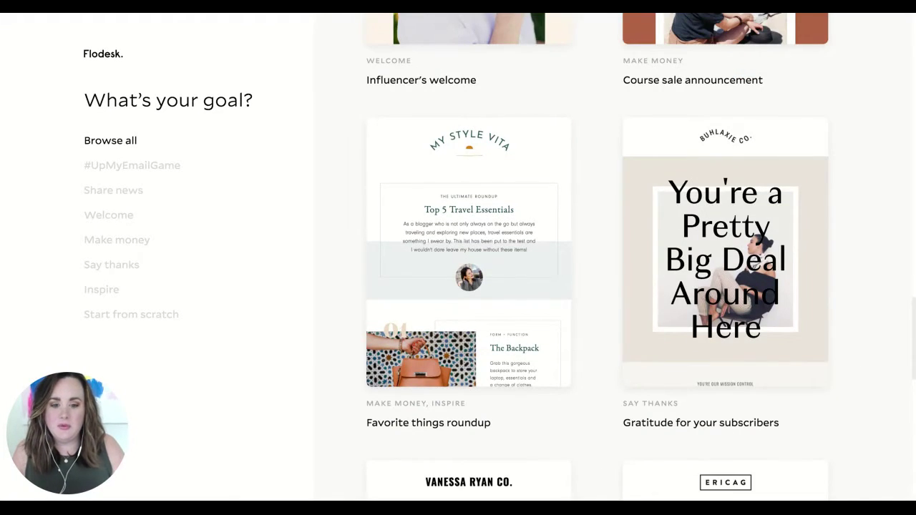
scroll(597, 257, "down", 1)
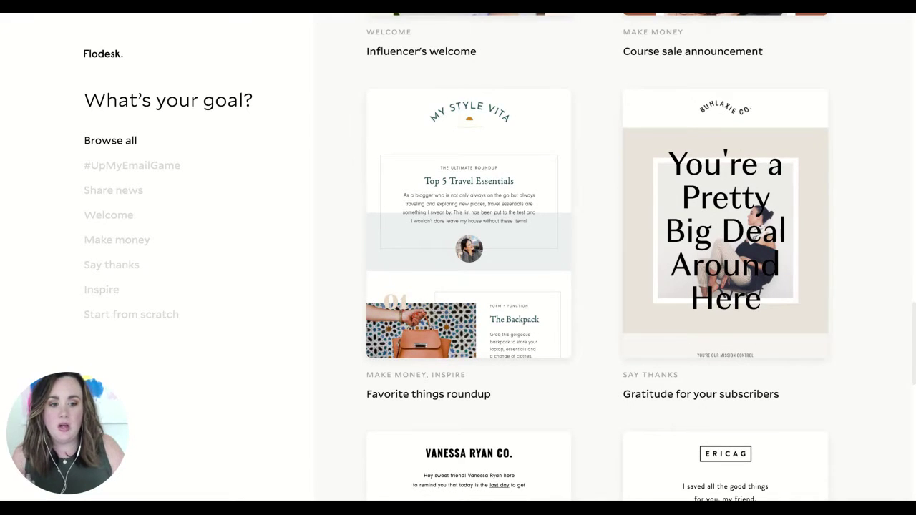
scroll(597, 256, "down", 3)
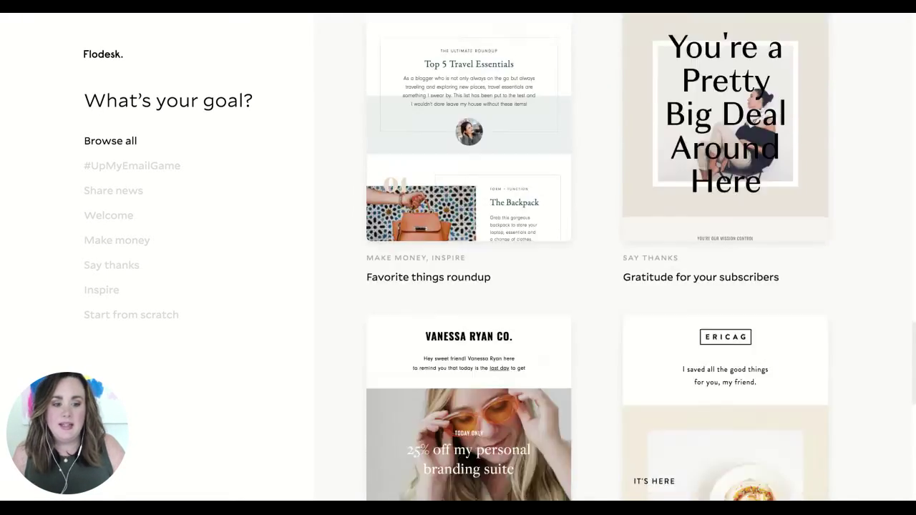
scroll(598, 257, "down", 1)
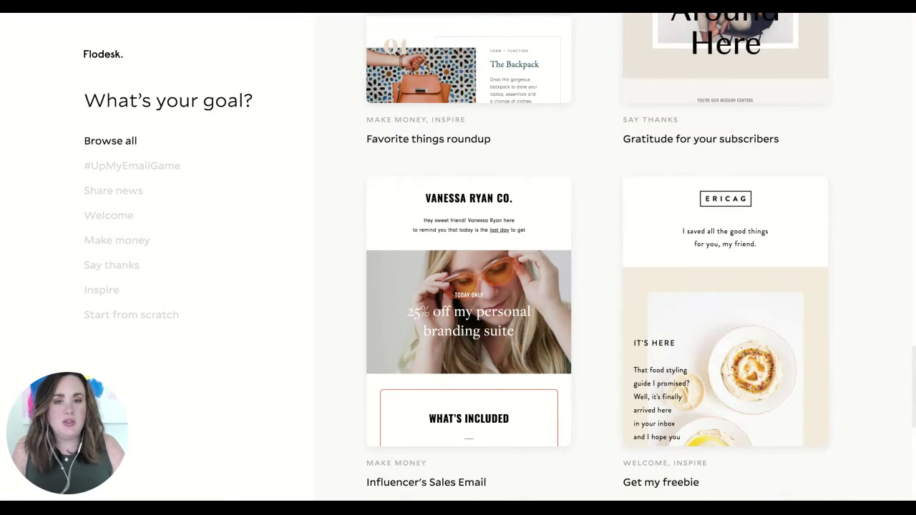
scroll(598, 257, "down", 1)
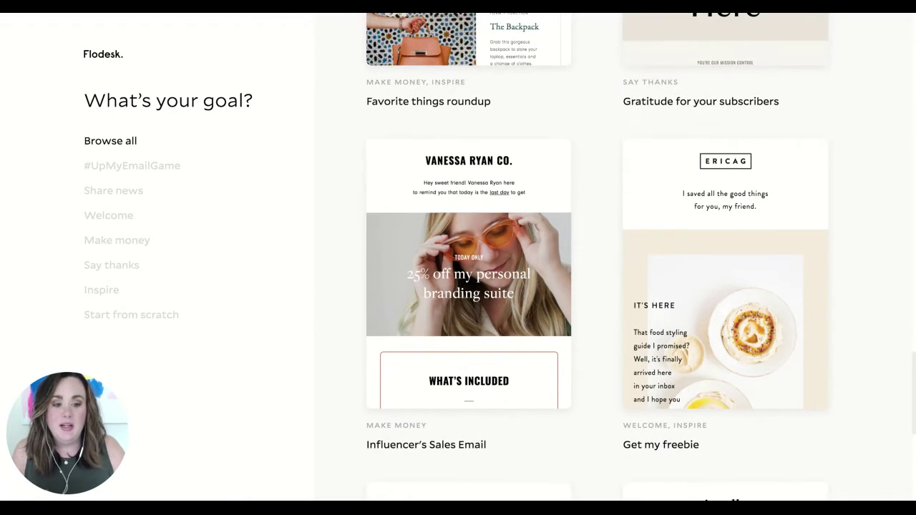
scroll(72, 278, "down", 2)
scroll(73, 278, "down", 5)
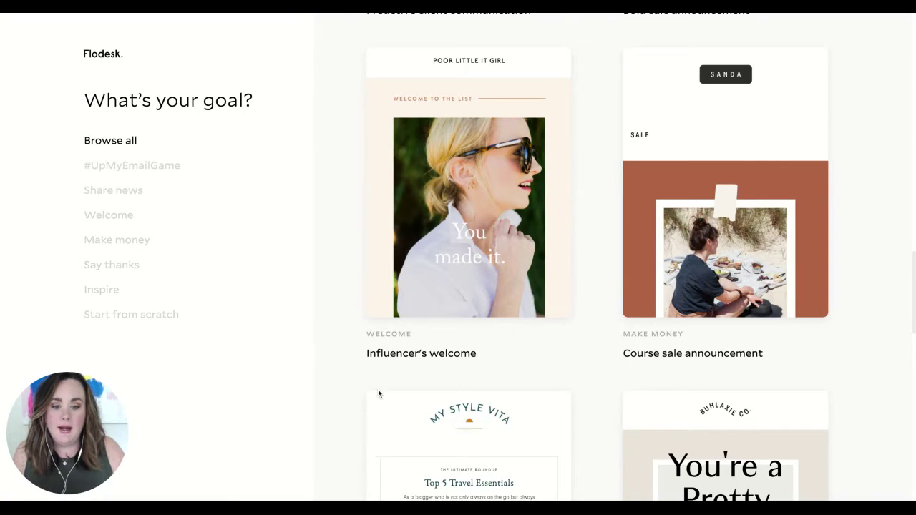
scroll(596, 382, "down", 5)
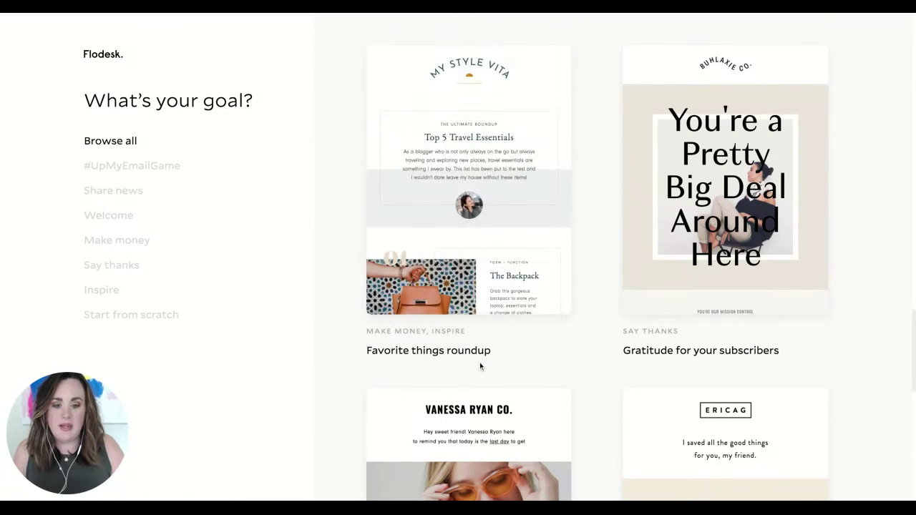
- Open the Favorite things roundup template and scroll through its desktop preview
left_click(495, 184)
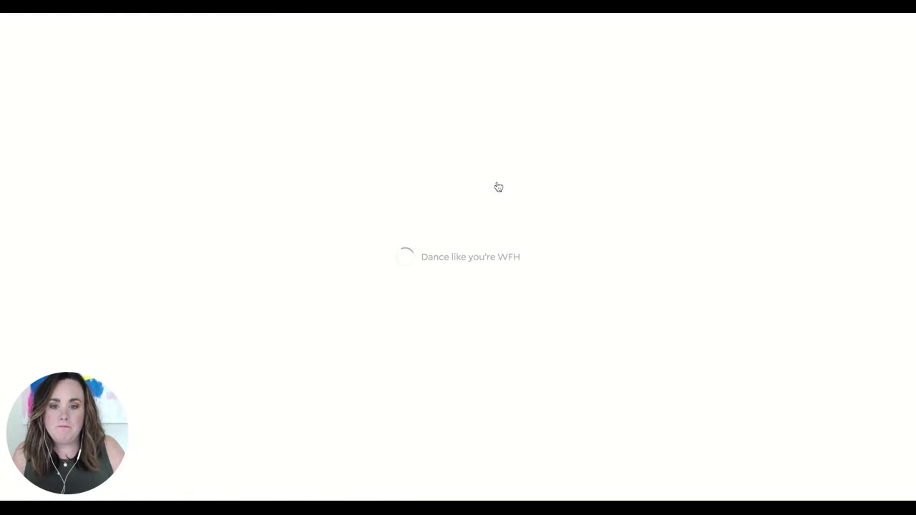
scroll(368, 311, "down", 3)
scroll(367, 310, "down", 3)
scroll(336, 231, "down", 6)
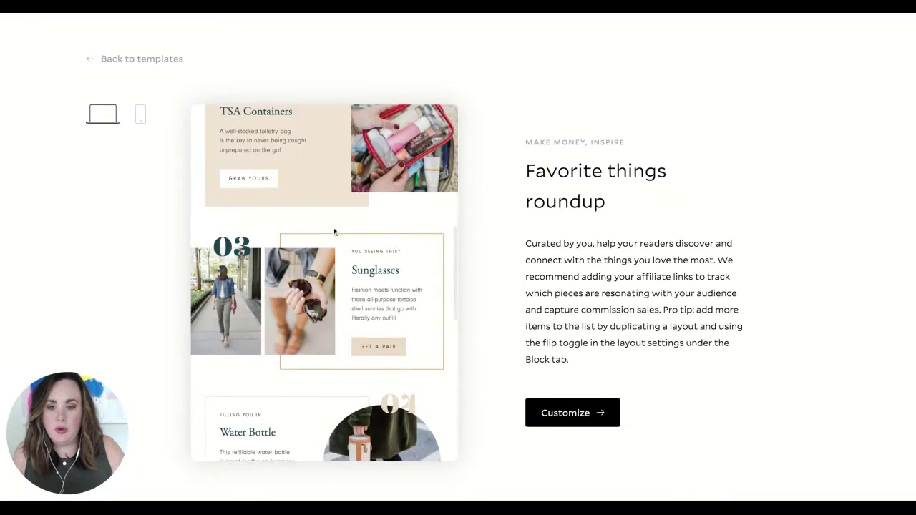
scroll(338, 241, "down", 9)
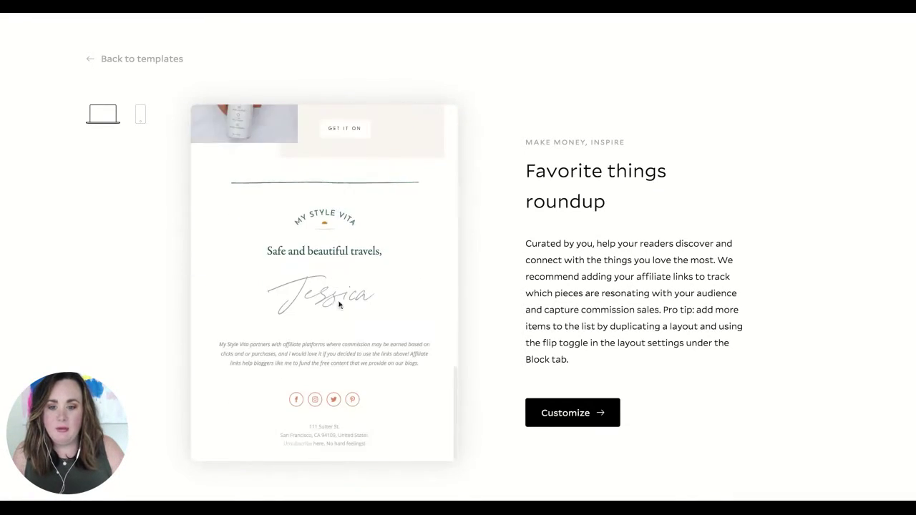
scroll(341, 306, "up", 10)
scroll(378, 392, "up", 10)
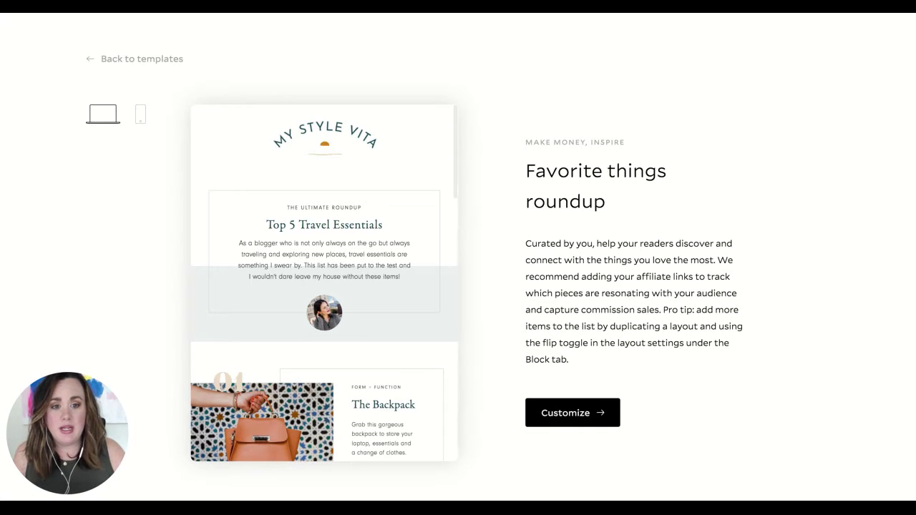
scroll(346, 303, "down", 10)
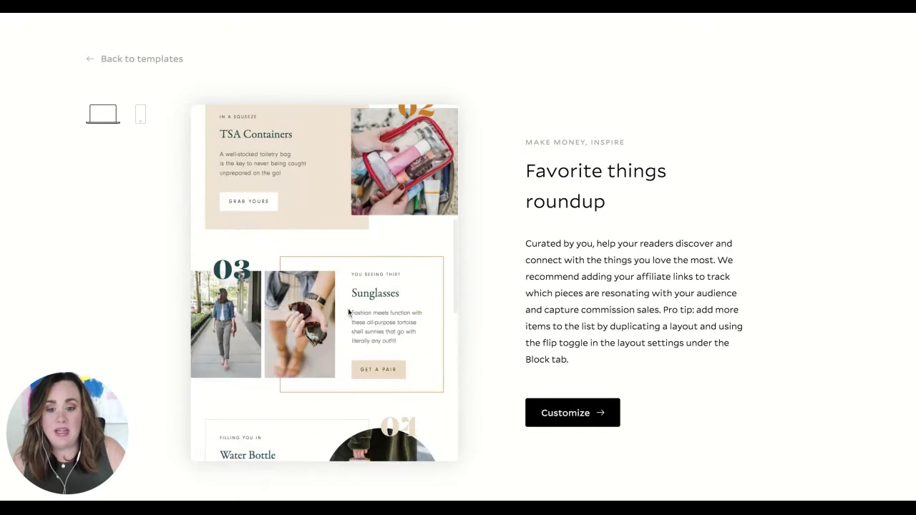
scroll(347, 311, "up", 10)
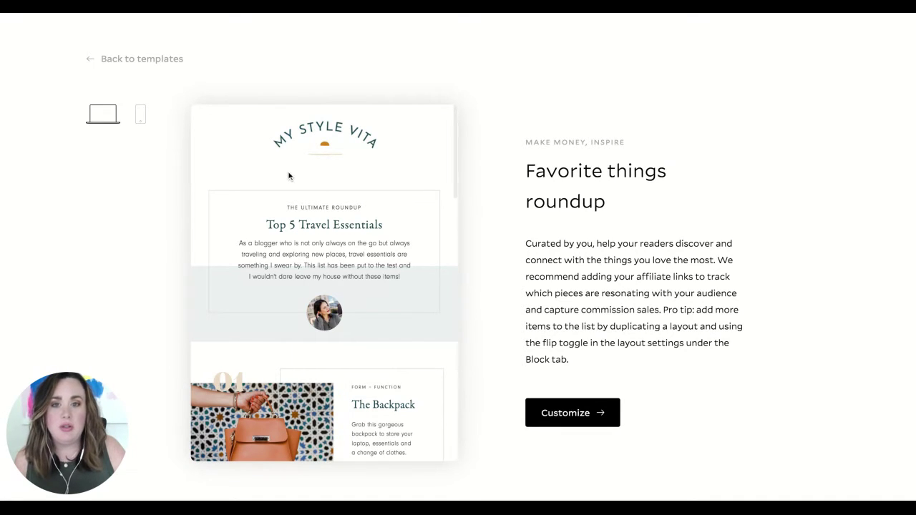
- Check the template's phone preview, then switch back to desktop width
left_click(142, 123)
scroll(392, 290, "down", 5)
scroll(392, 290, "down", 3)
scroll(391, 290, "up", 10)
left_click(99, 122)
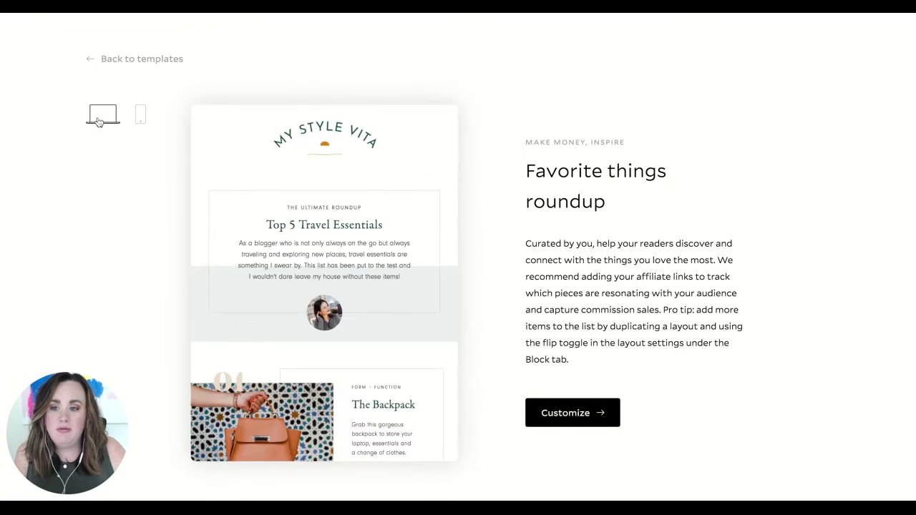
- Customize the template and review its items, from The Backpack through Sunglasses to the social footer
left_click(606, 428)
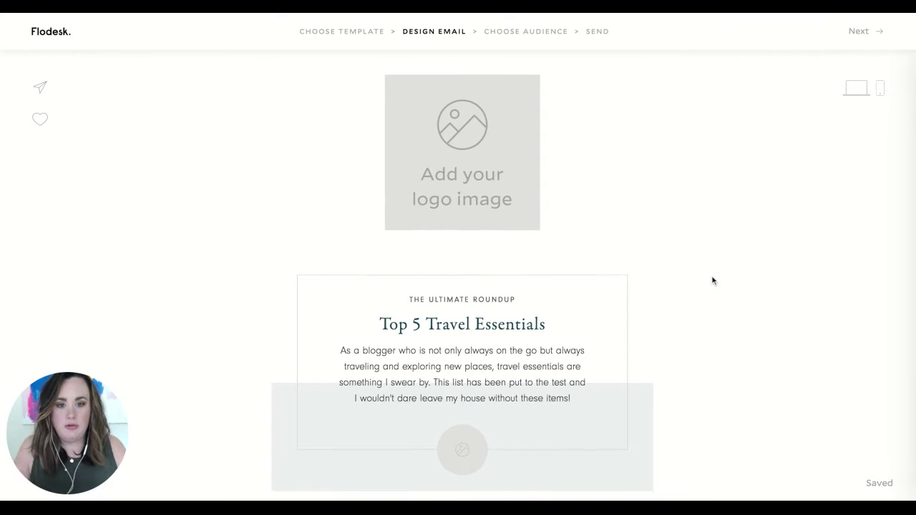
scroll(711, 277, "down", 3)
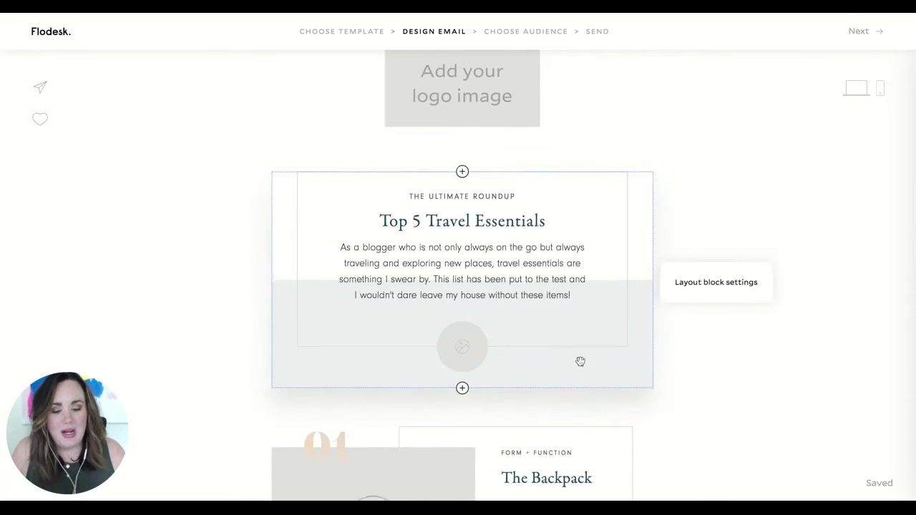
scroll(573, 361, "down", 9)
scroll(379, 197, "down", 6)
scroll(378, 197, "down", 20)
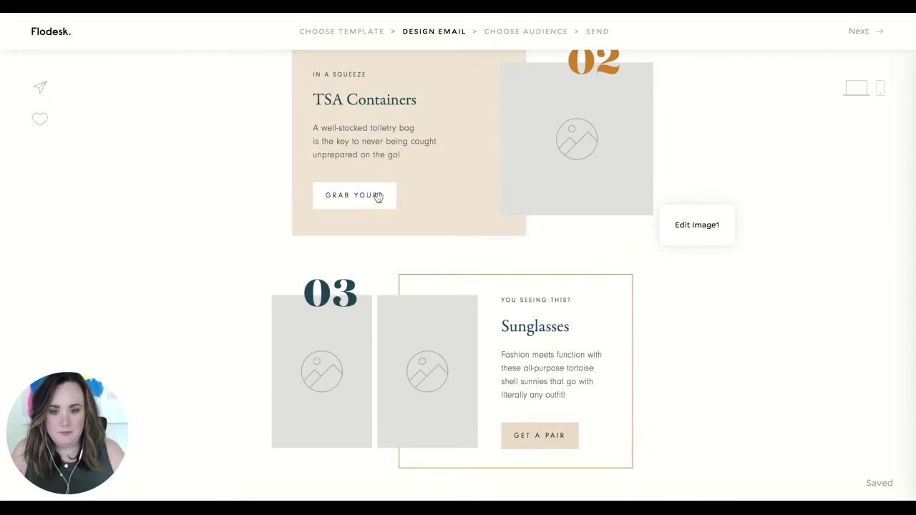
scroll(379, 198, "down", 5)
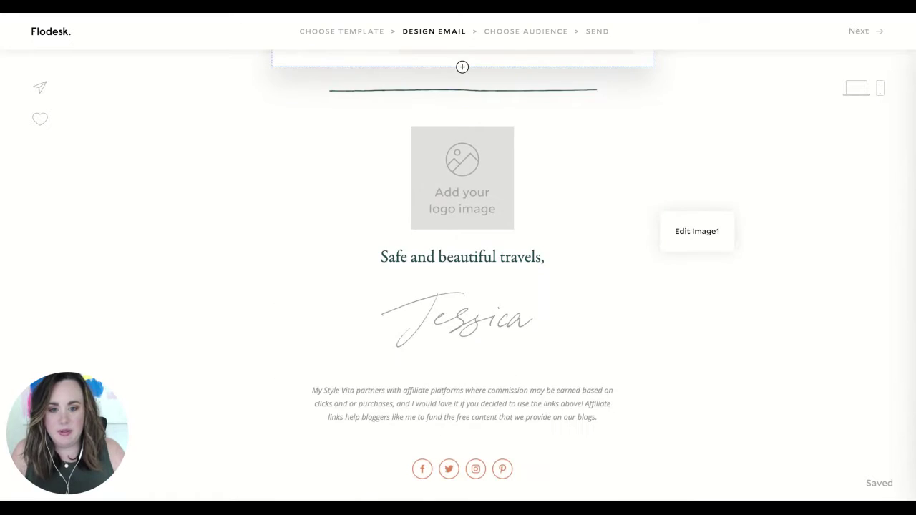
scroll(399, 211, "up", 20)
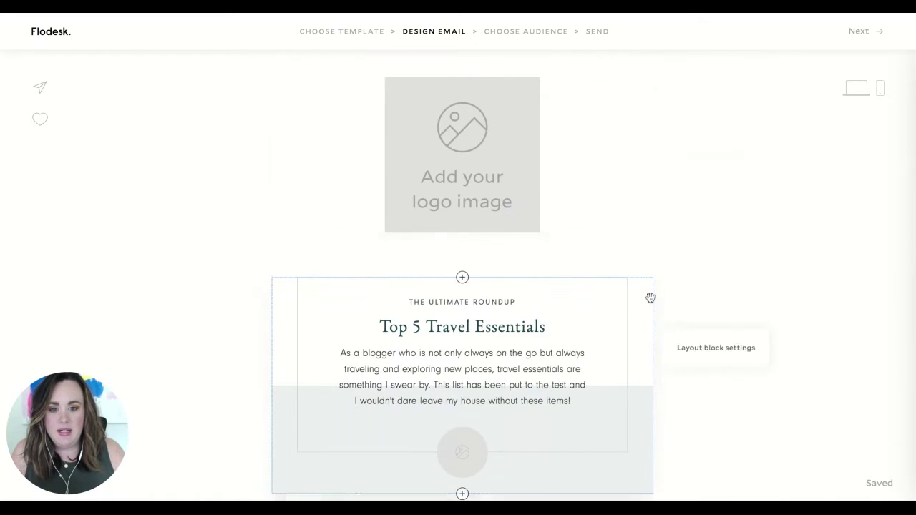
scroll(637, 302, "down", 2)
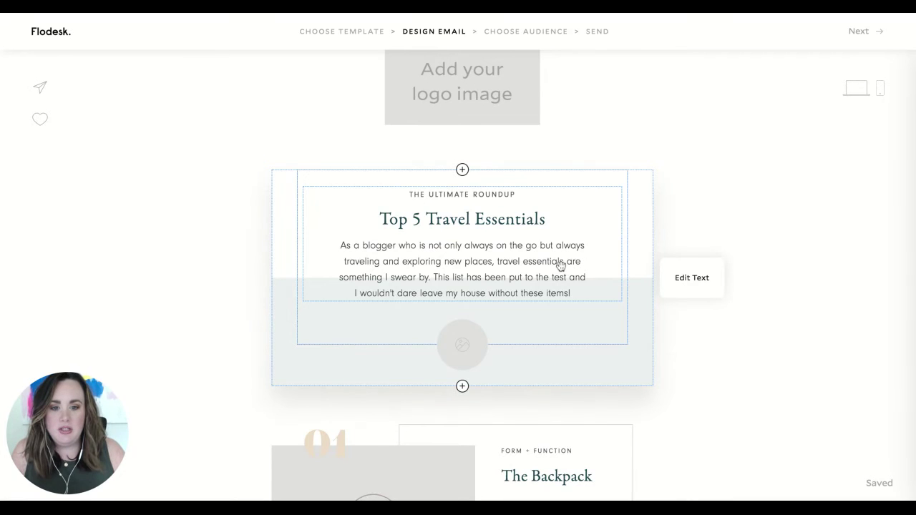
- Try the 25% off, testimonial quote and WHAT'S INCLUDED layouts on the travel block
left_click(666, 281)
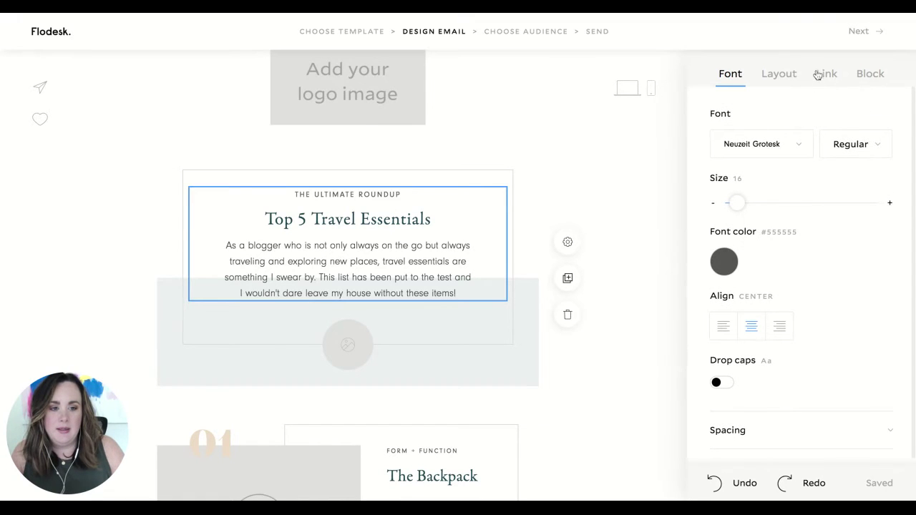
left_click(790, 75)
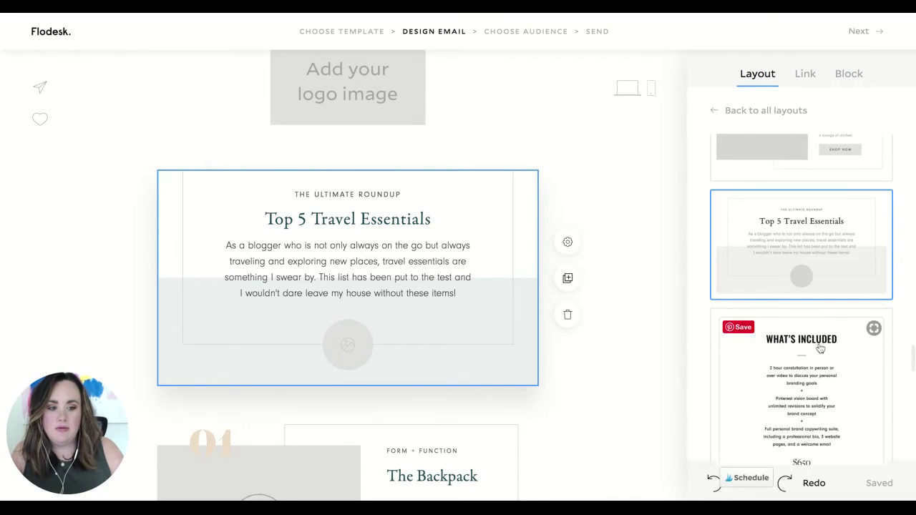
scroll(820, 348, "up", 2)
scroll(820, 347, "up", 1)
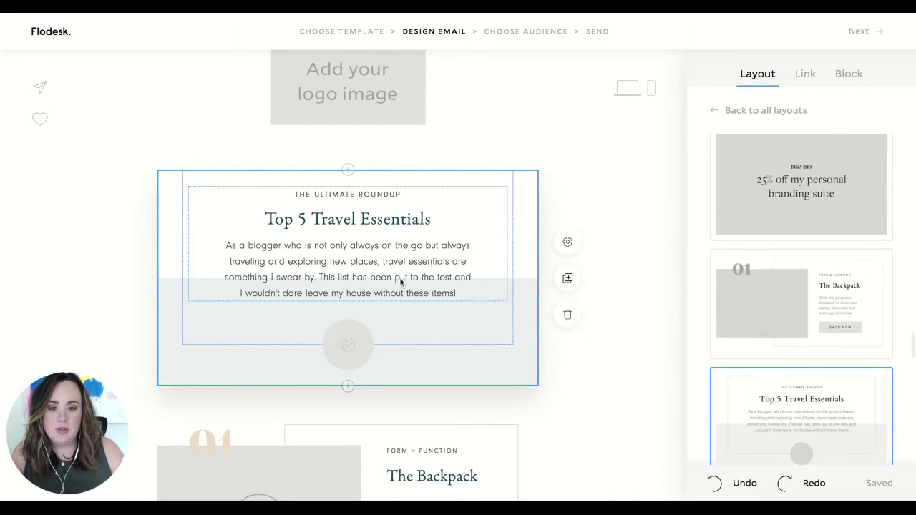
left_click(791, 177)
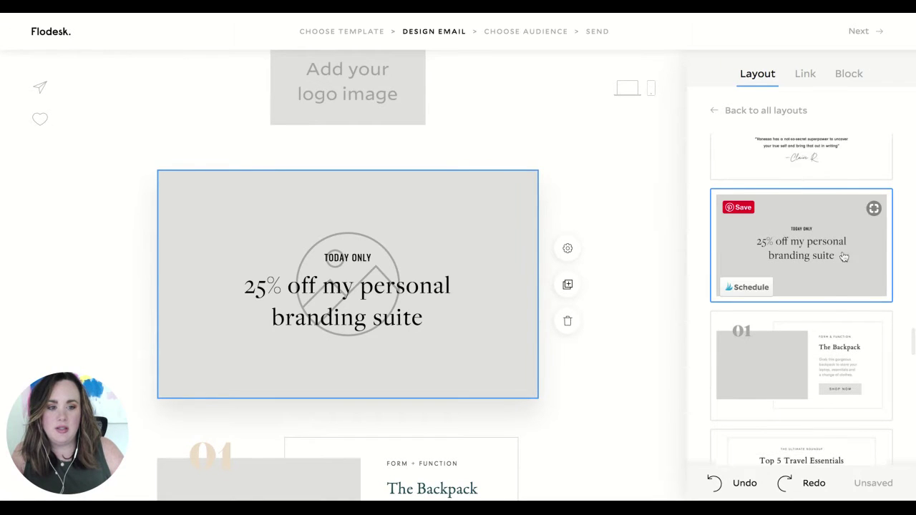
left_click(833, 177)
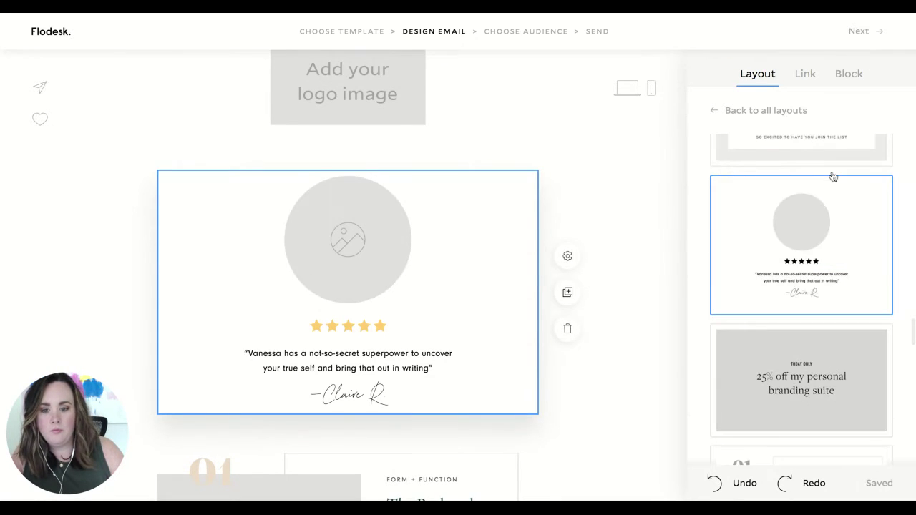
scroll(849, 323, "down", 6)
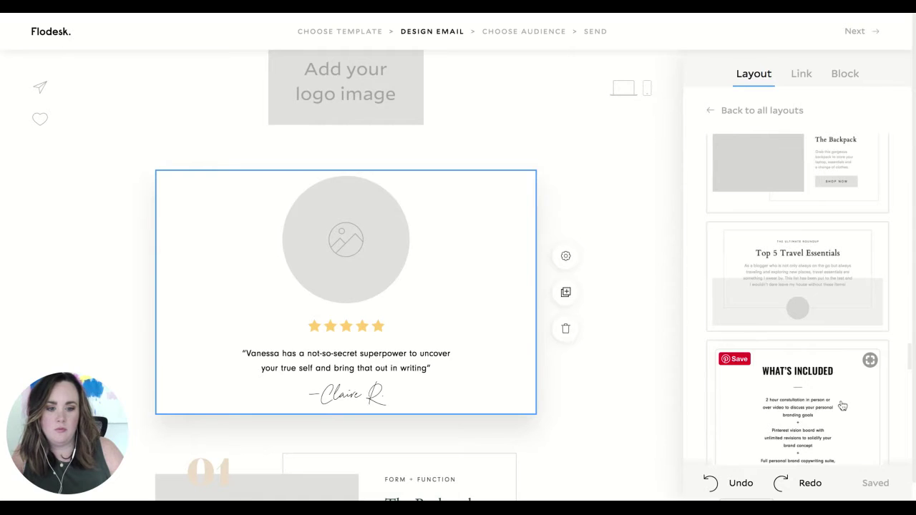
left_click(843, 406)
- Try the polaroid layout, revert to Top 5 Travel Essentials, then show the global email styles
scroll(828, 384, "down", 4)
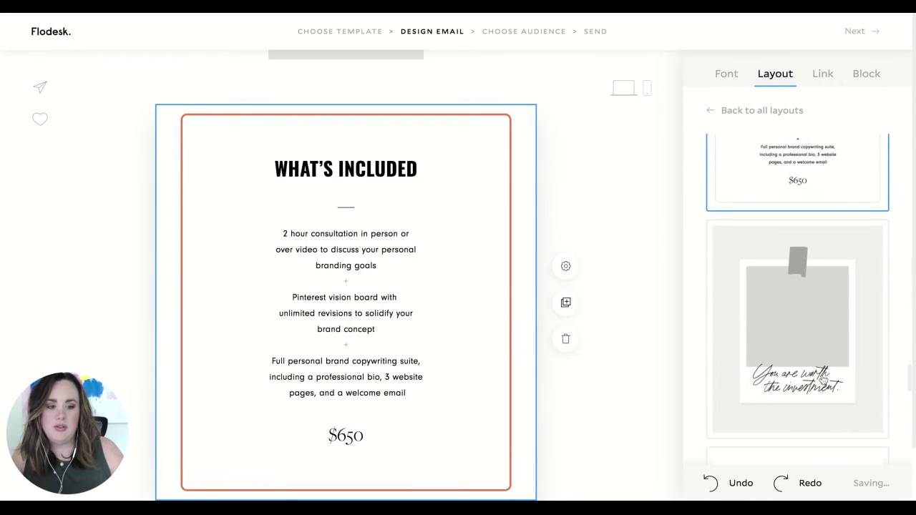
left_click(823, 381)
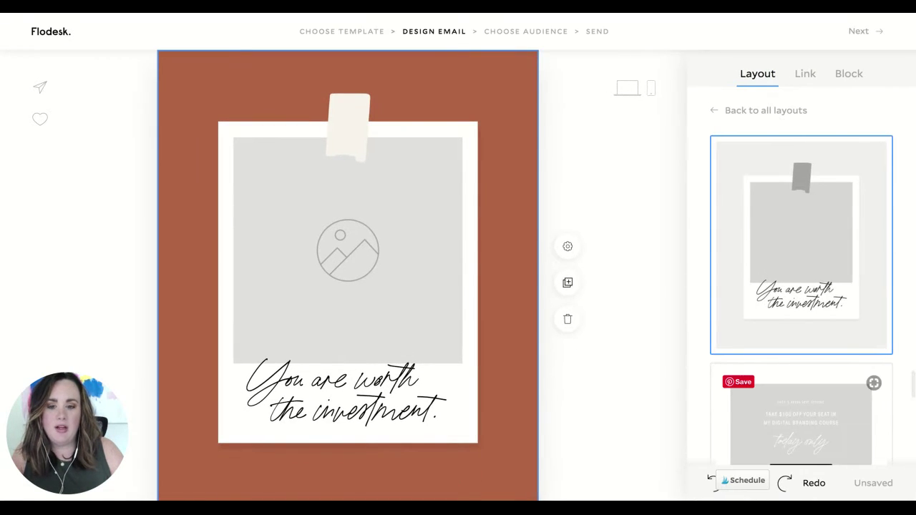
scroll(801, 408, "up", 6)
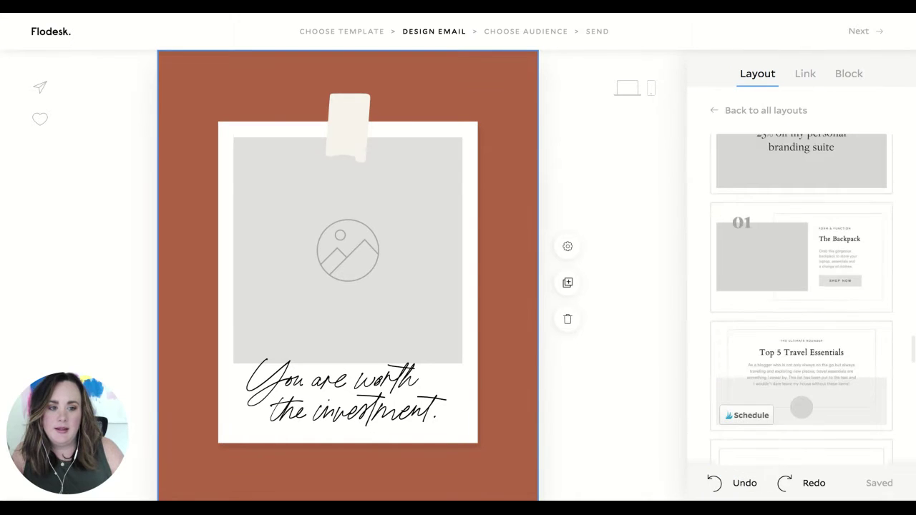
left_click(828, 363)
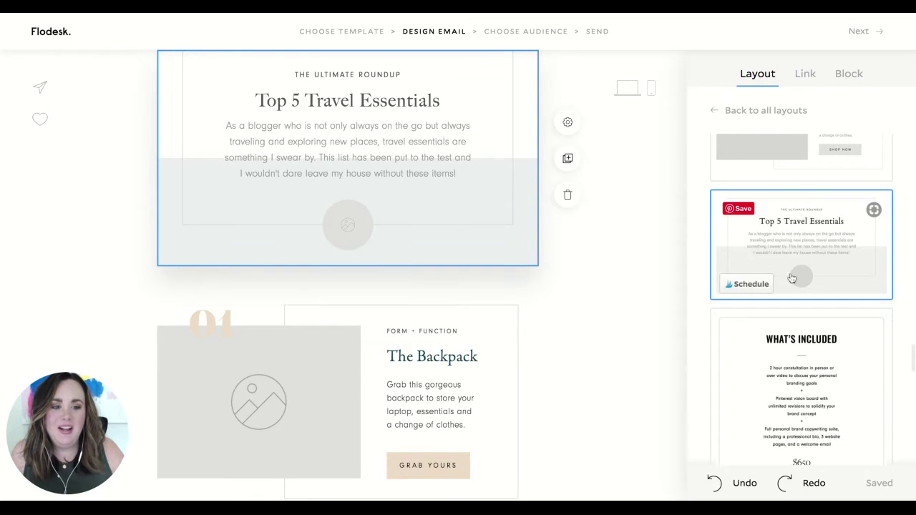
scroll(801, 158, "up", 2)
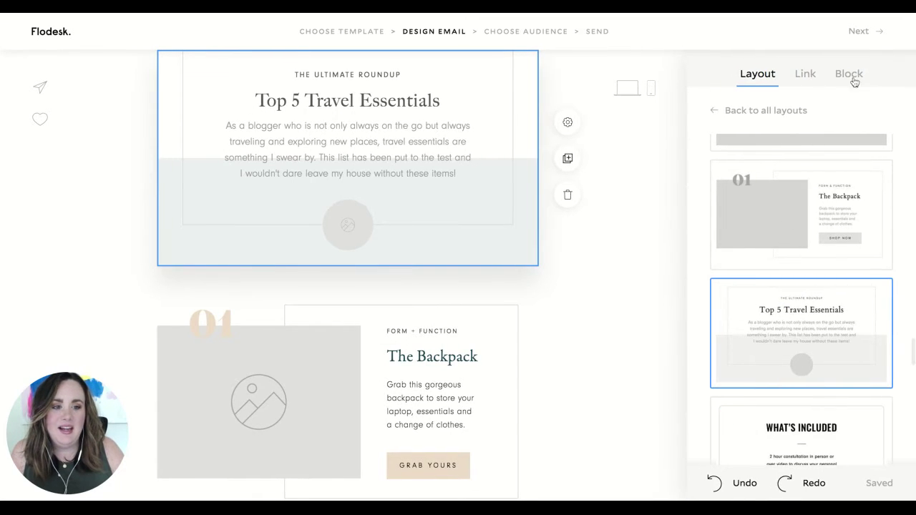
left_click(805, 75)
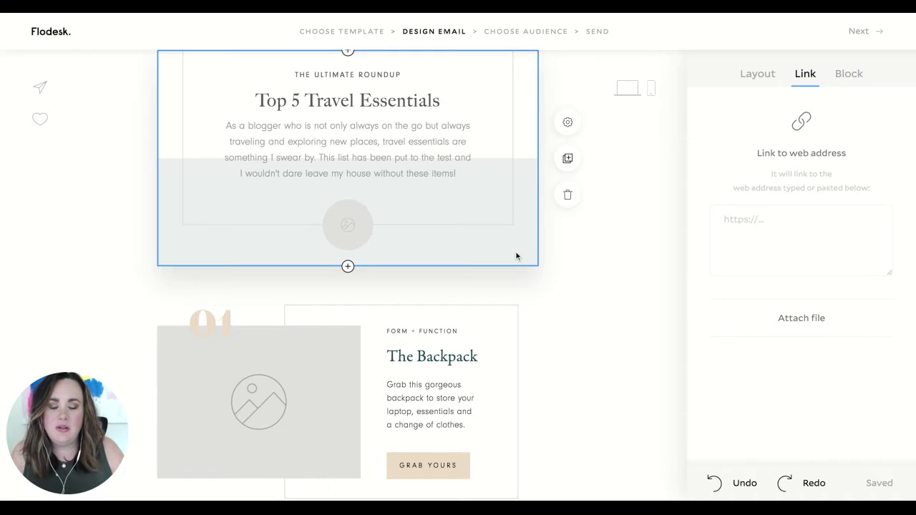
left_click(757, 73)
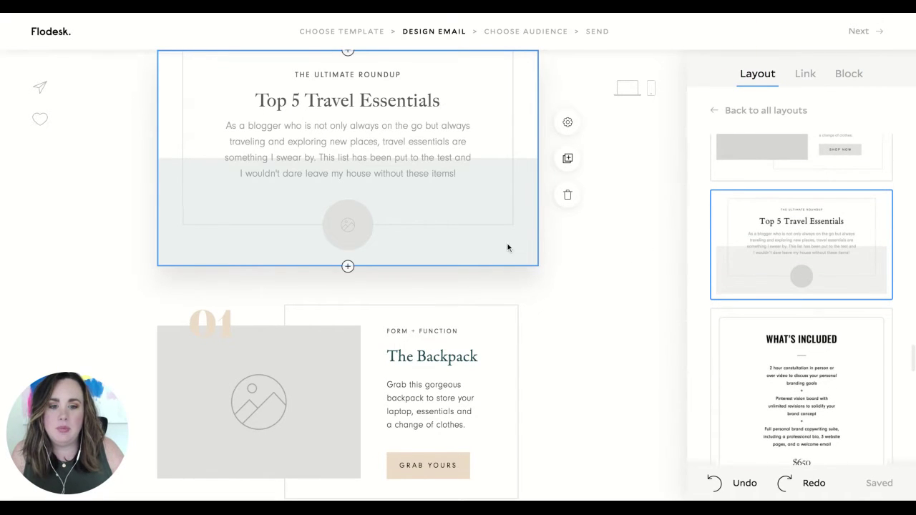
left_click(564, 125)
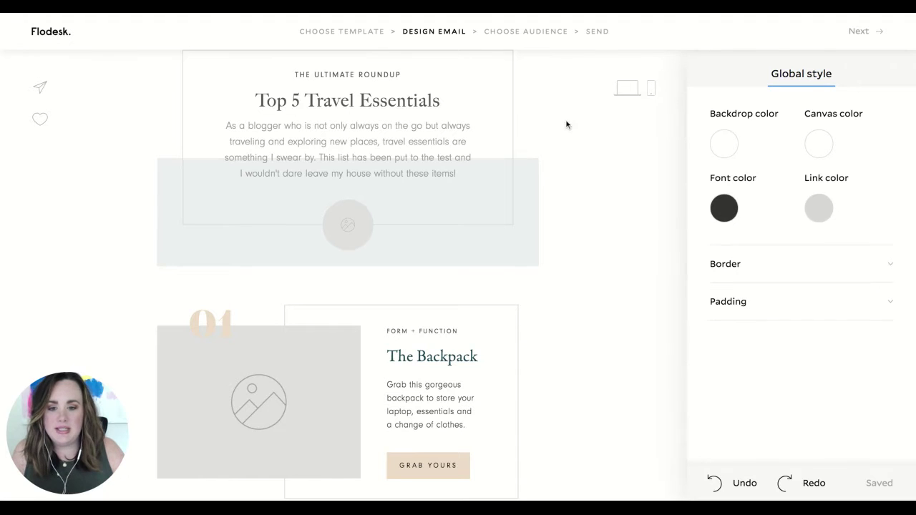
left_click(355, 229)
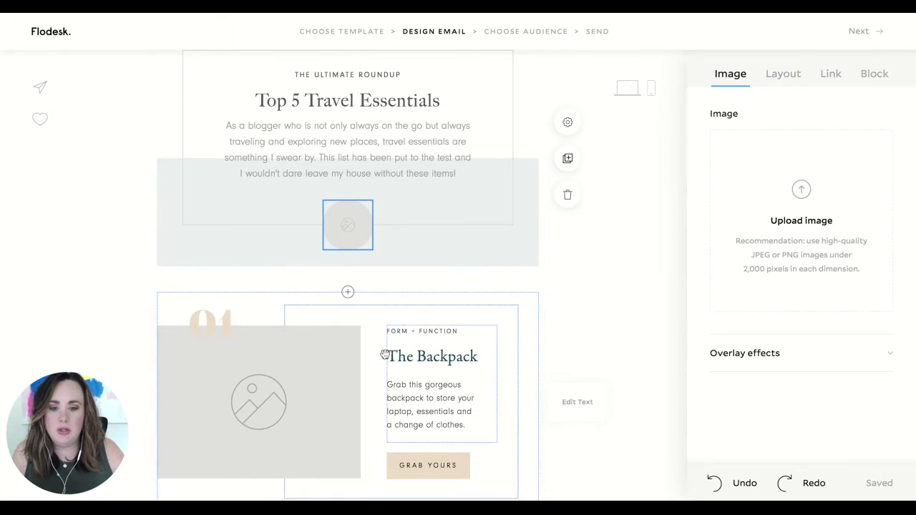
scroll(360, 357, "down", 3)
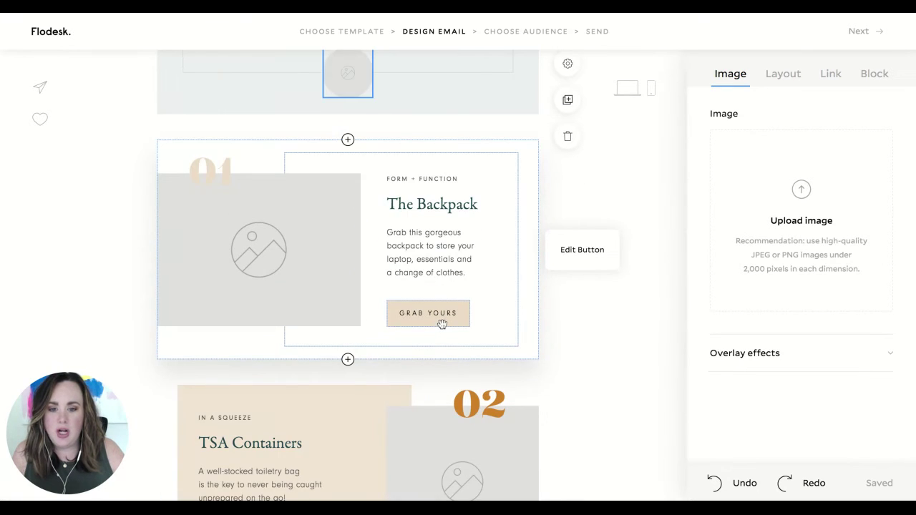
left_click(442, 322)
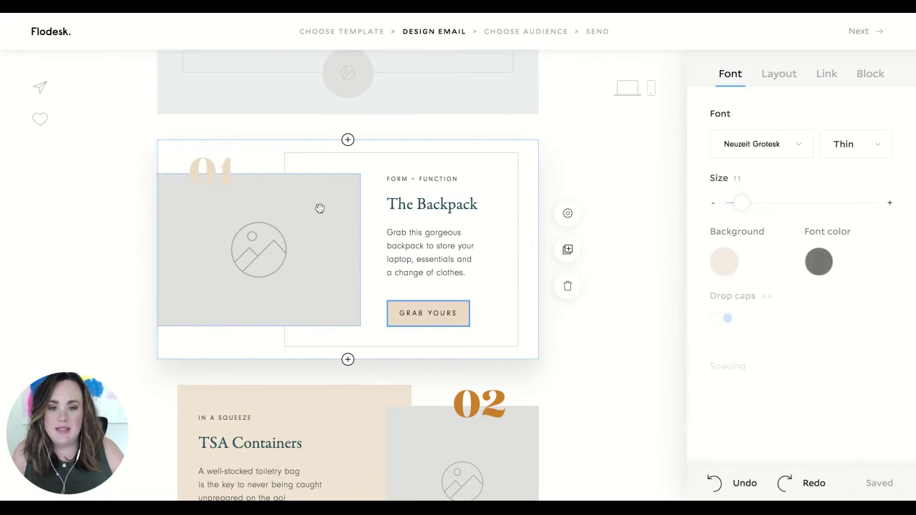
left_click(725, 262)
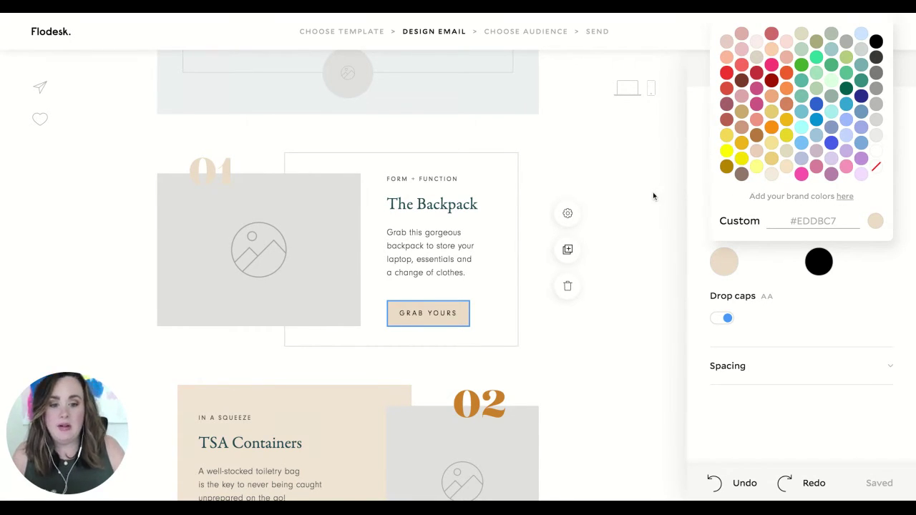
- Close the colour choices, scroll through the email, and dismiss the preview tip
left_click(780, 439)
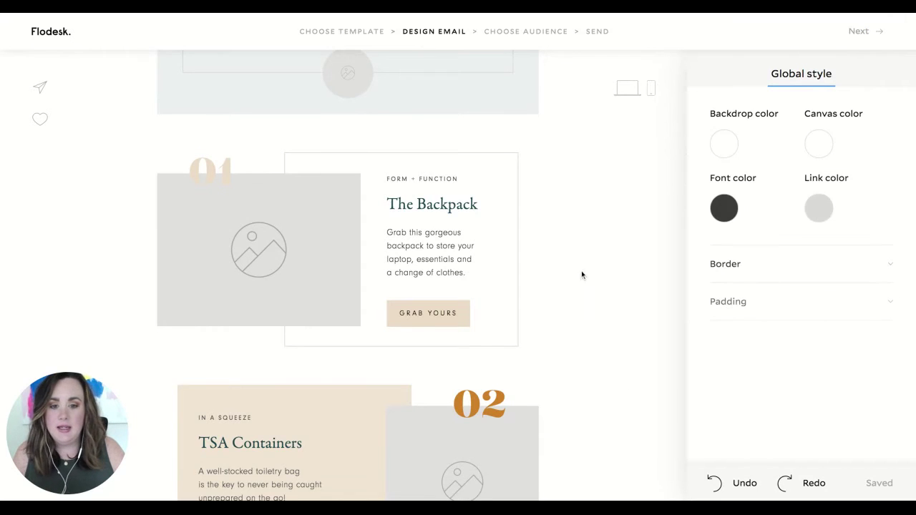
scroll(605, 358, "down", 7)
scroll(606, 365, "down", 4)
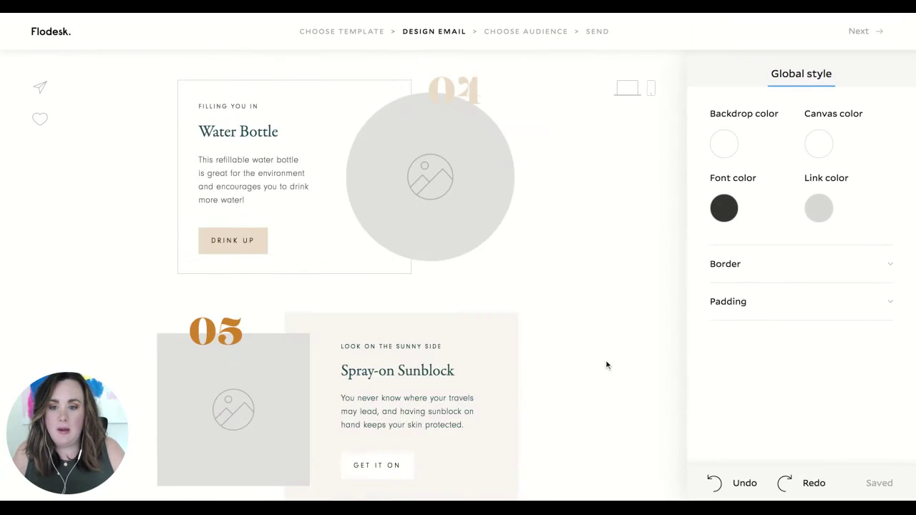
scroll(606, 366, "down", 7)
scroll(347, 272, "up", 8)
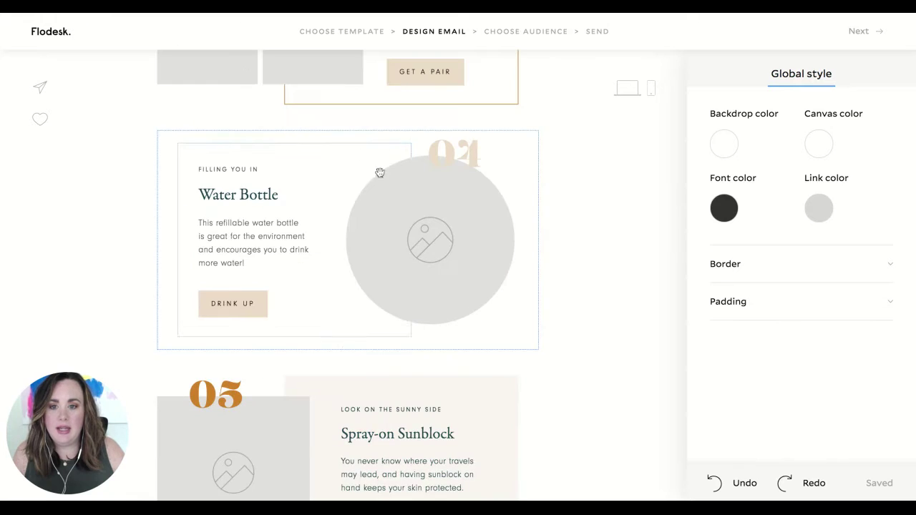
left_click(345, 42)
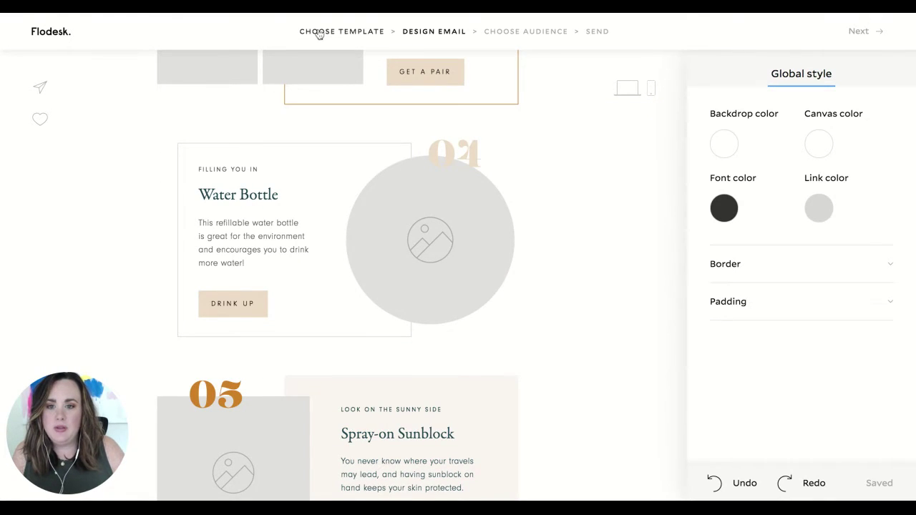
- Start a new email from scratch and save it with the name 'test'
left_click(319, 32)
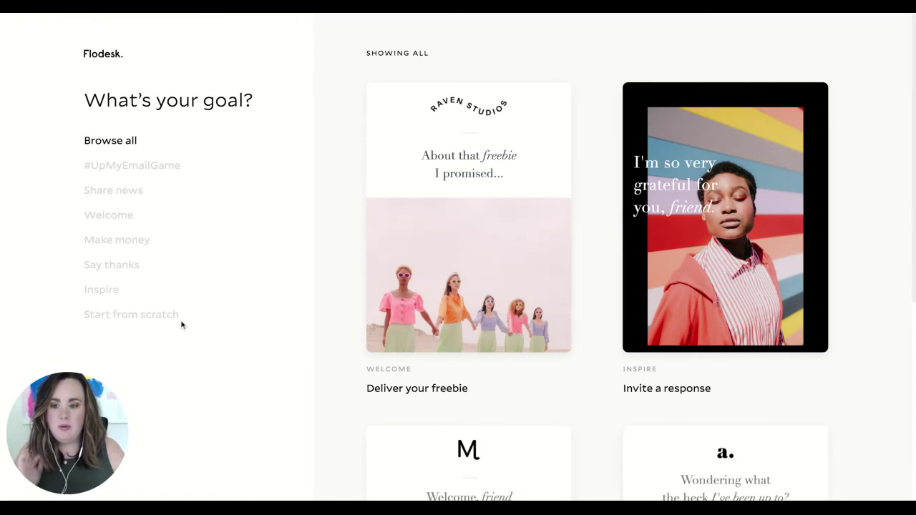
left_click(151, 320)
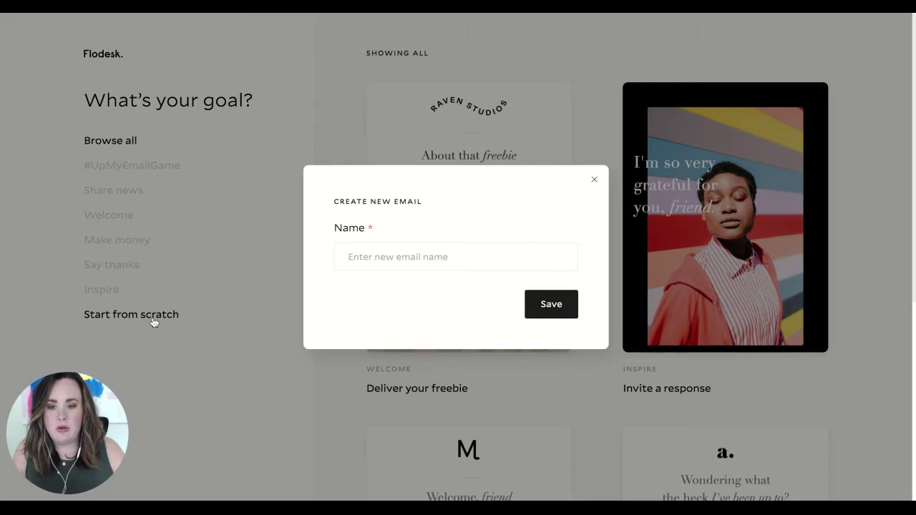
left_click(483, 261)
type("test")
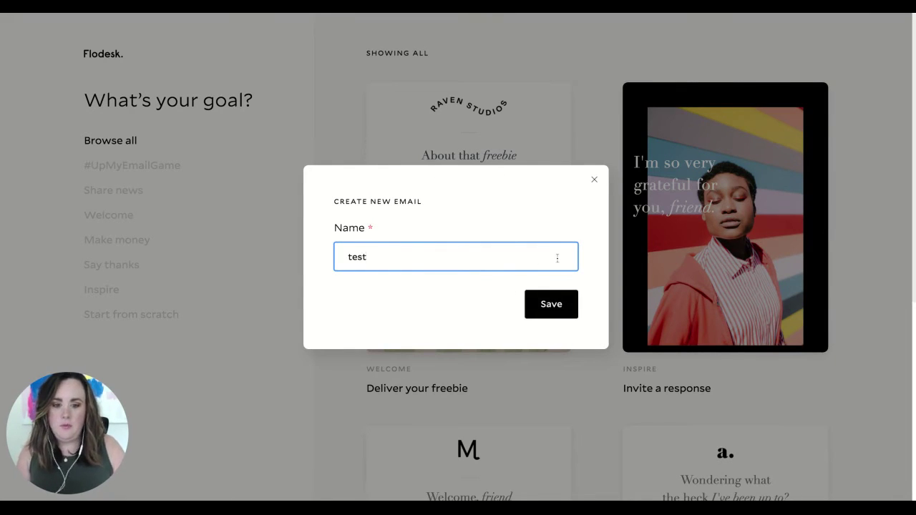
left_click(555, 313)
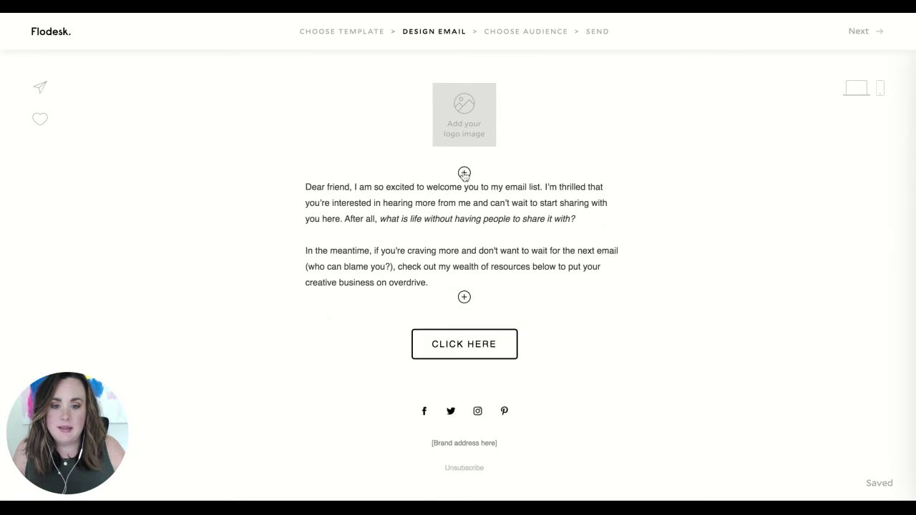
- Insert an Instagram feed block above the 'Dear friend' welcome text
left_click(464, 173)
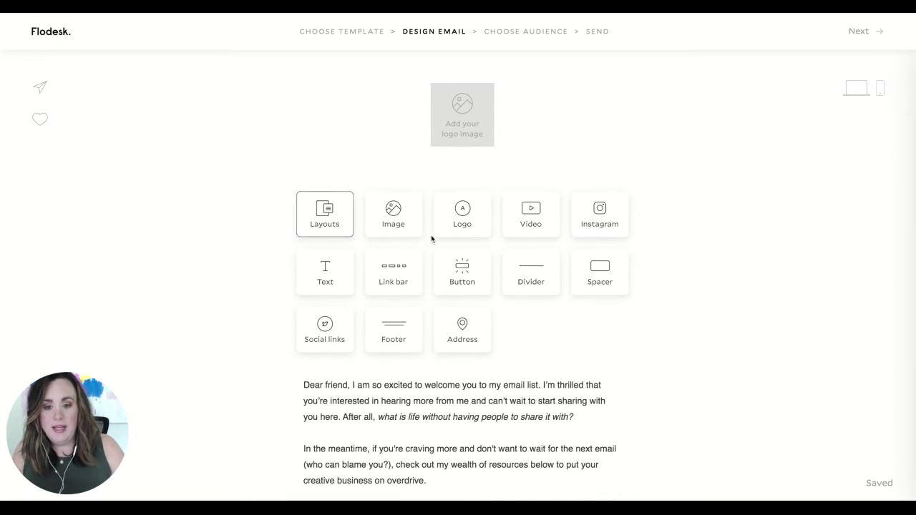
left_click(599, 224)
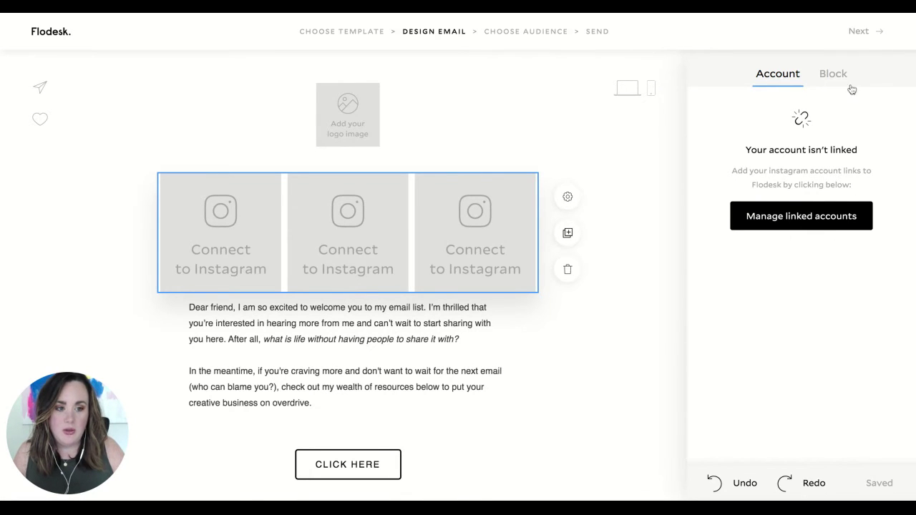
- Try 2 and 4 columns for the Instagram grid, then settle on 3 columns
left_click(834, 74)
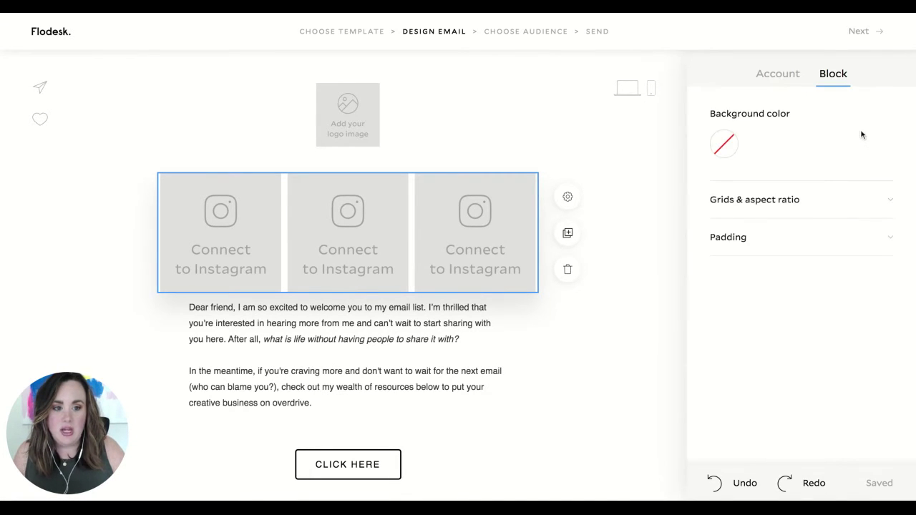
left_click(860, 208)
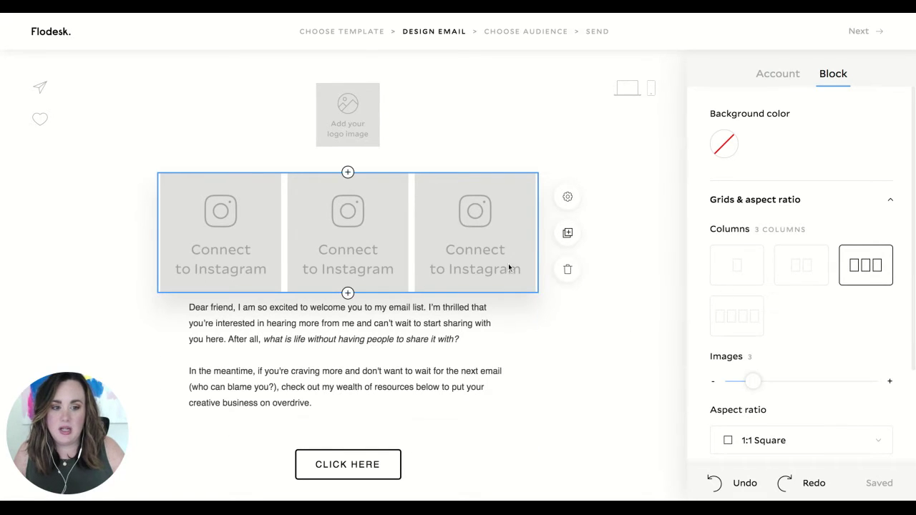
scroll(561, 279, "down", 1)
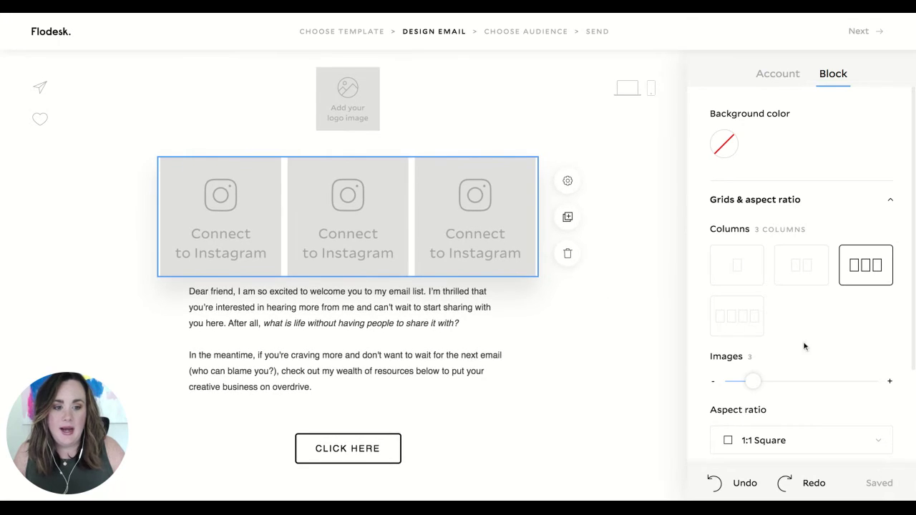
left_click(801, 265)
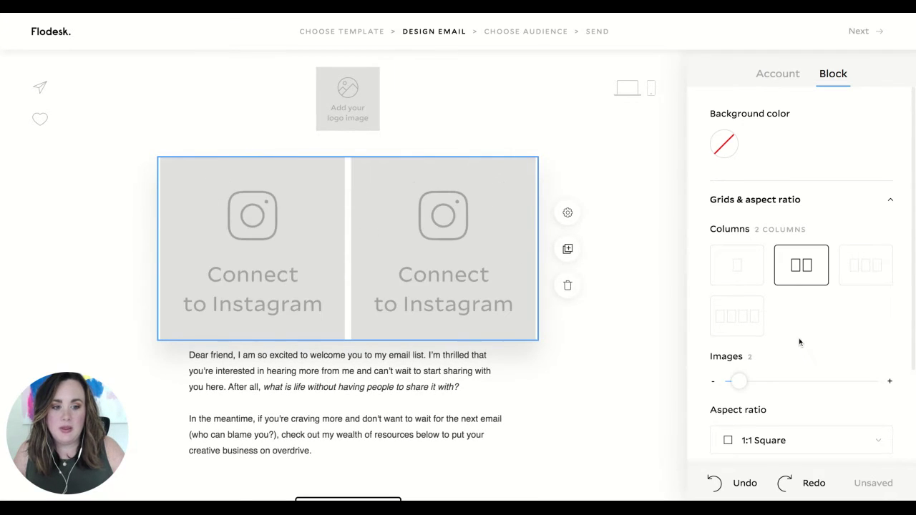
left_click(722, 321)
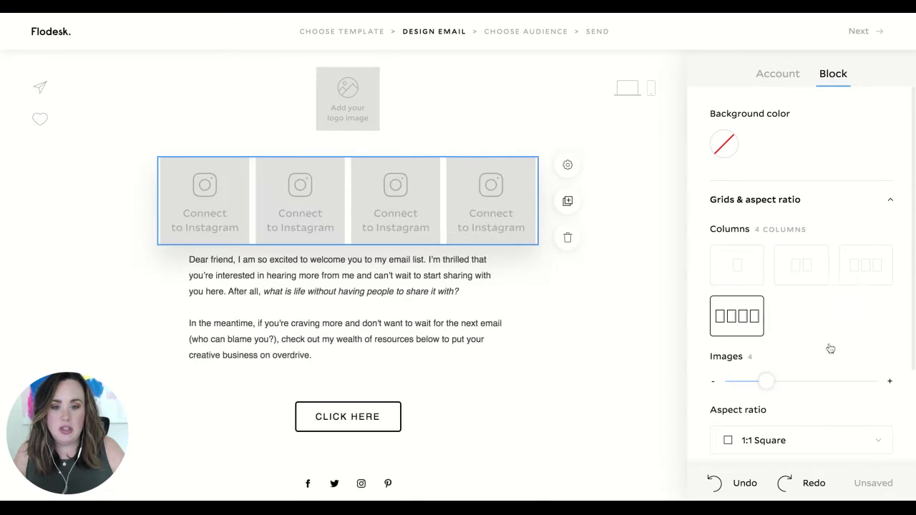
left_click(863, 283)
- Set 6 square images with 32 spacing, then confirm no Instagram account is linked
scroll(839, 323, "down", 2)
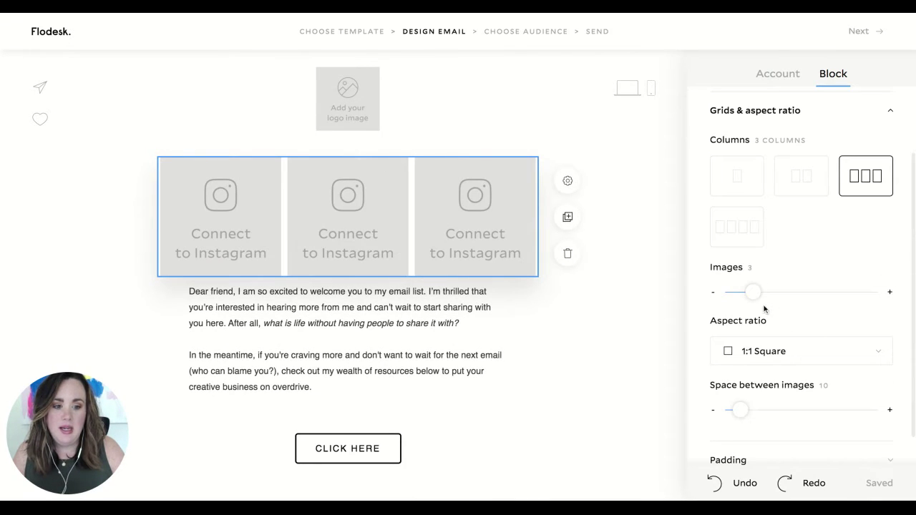
left_click_drag(751, 295, 807, 292)
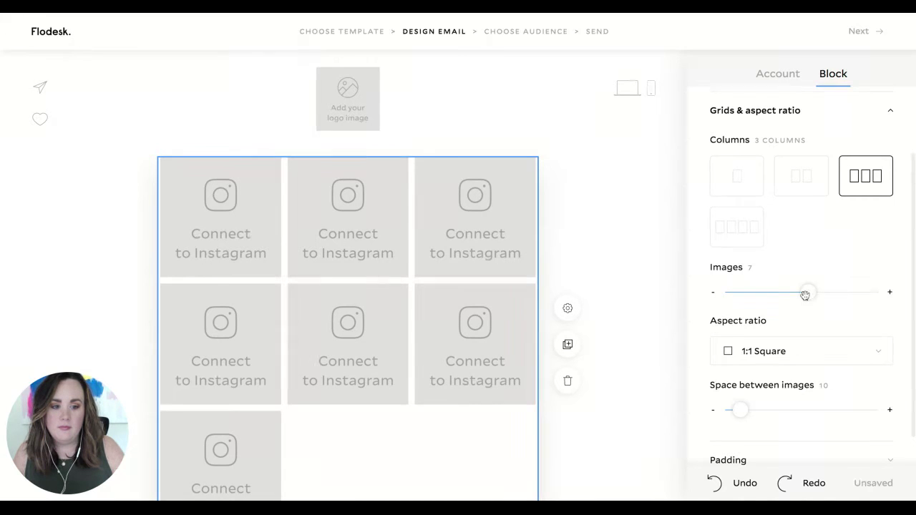
left_click(712, 292)
scroll(832, 323, "down", 1)
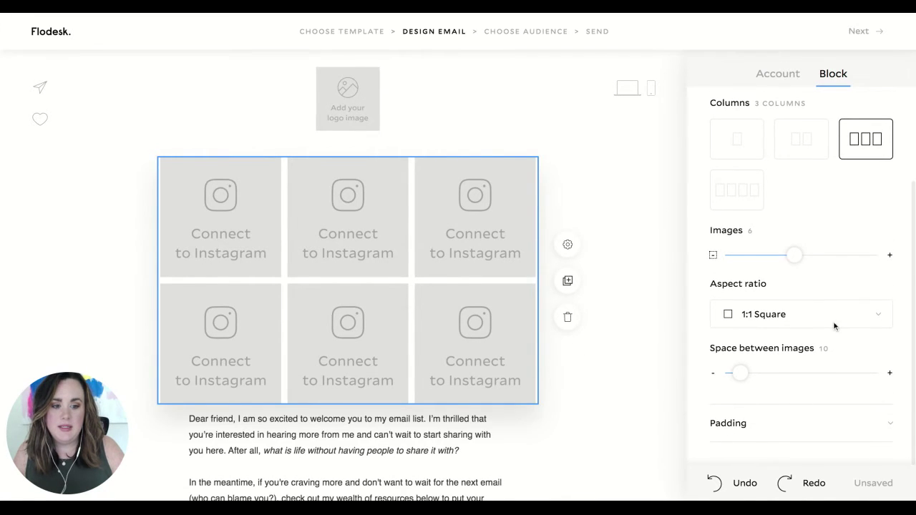
left_click(818, 312)
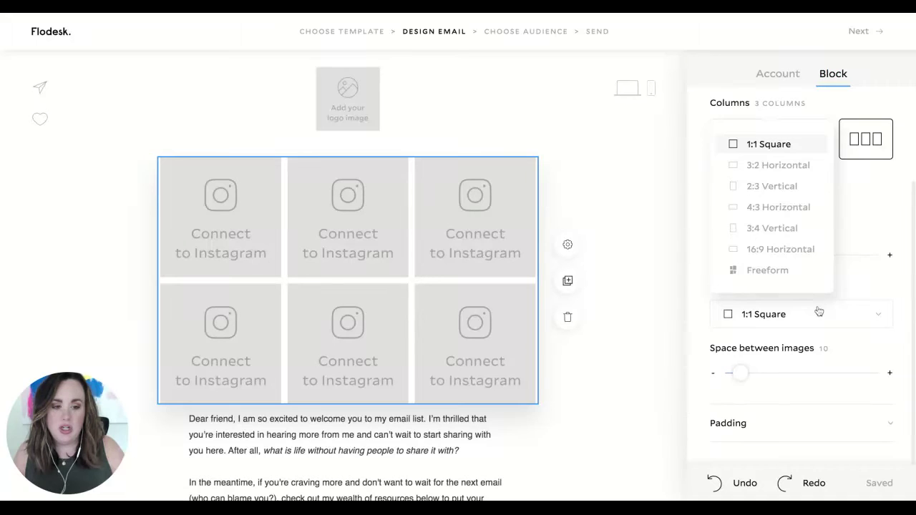
left_click(818, 311)
left_click_drag(741, 373, 772, 373)
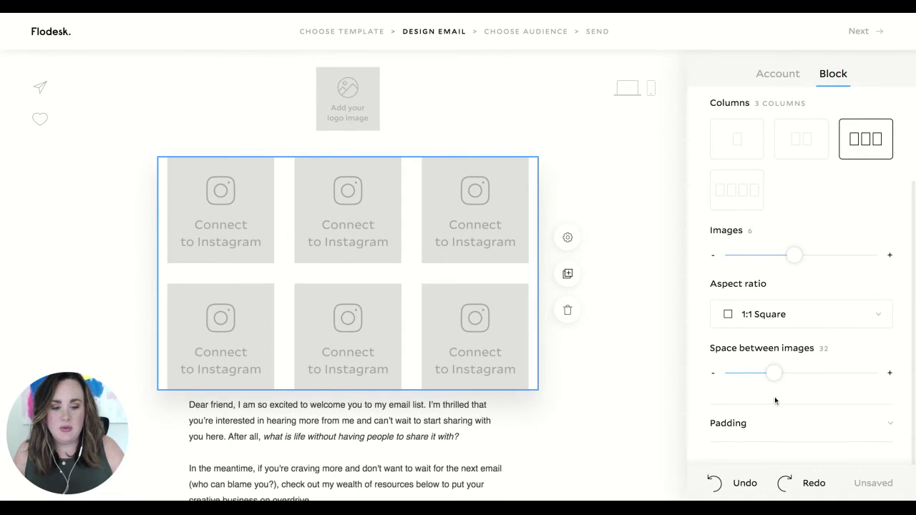
scroll(780, 398, "up", 3)
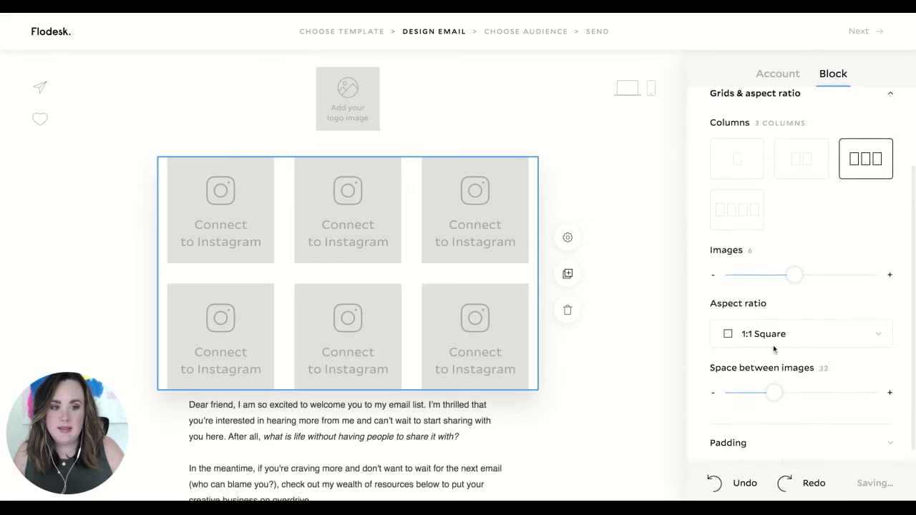
left_click(763, 83)
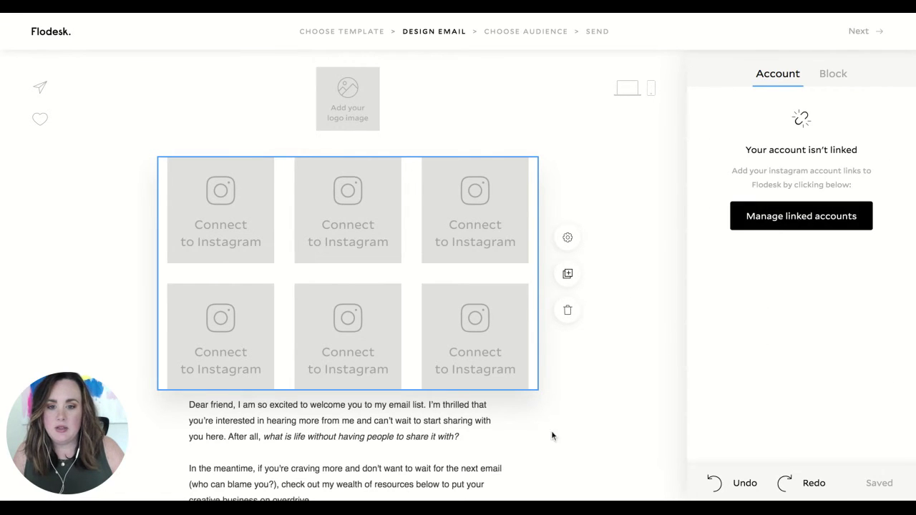
key("Escape")
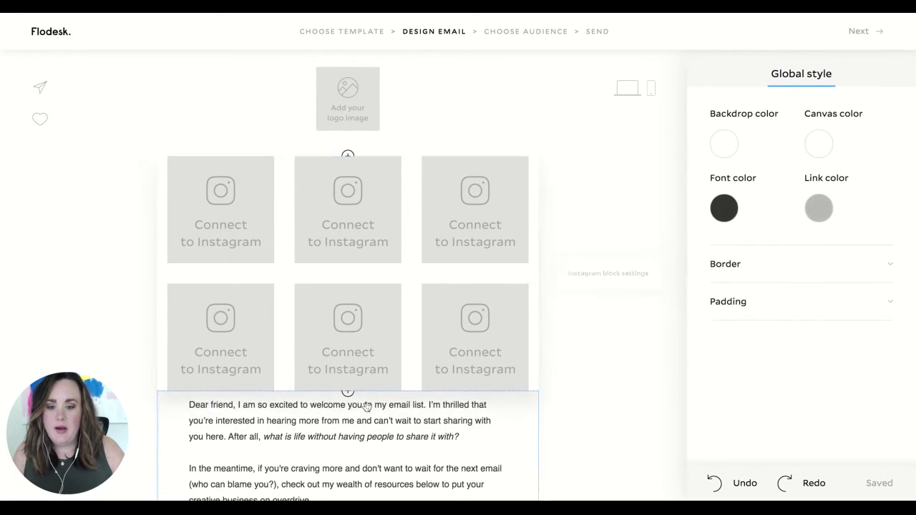
- Insert The Post That Got Everyone Talking layout block above the Instagram grid
scroll(364, 405, "down", 3)
scroll(361, 386, "up", 3)
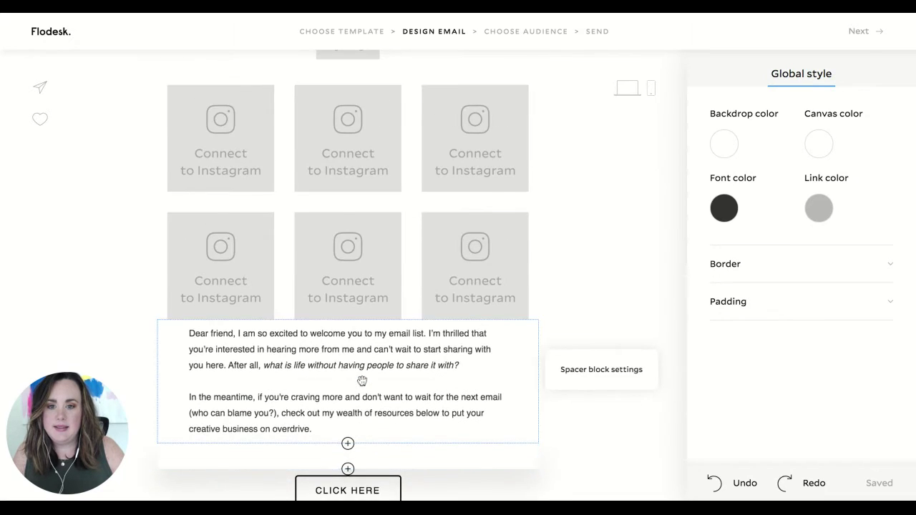
left_click(348, 173)
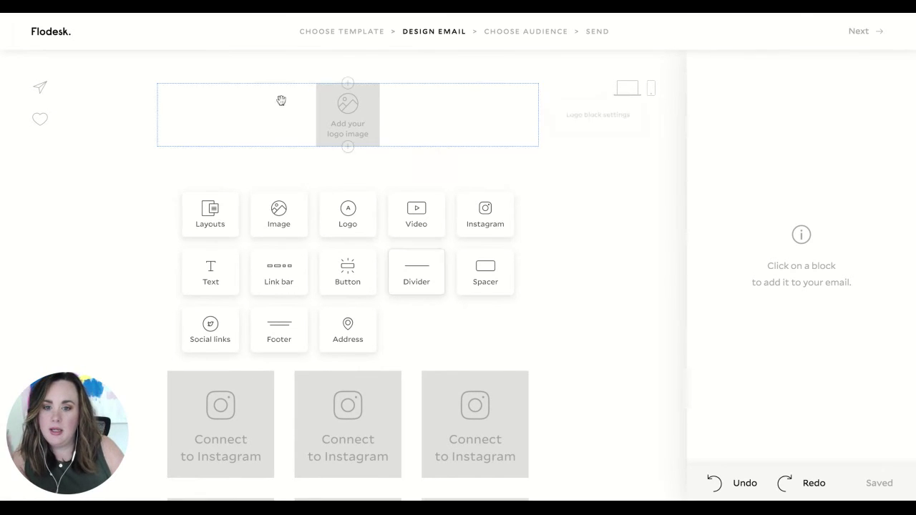
left_click(209, 217)
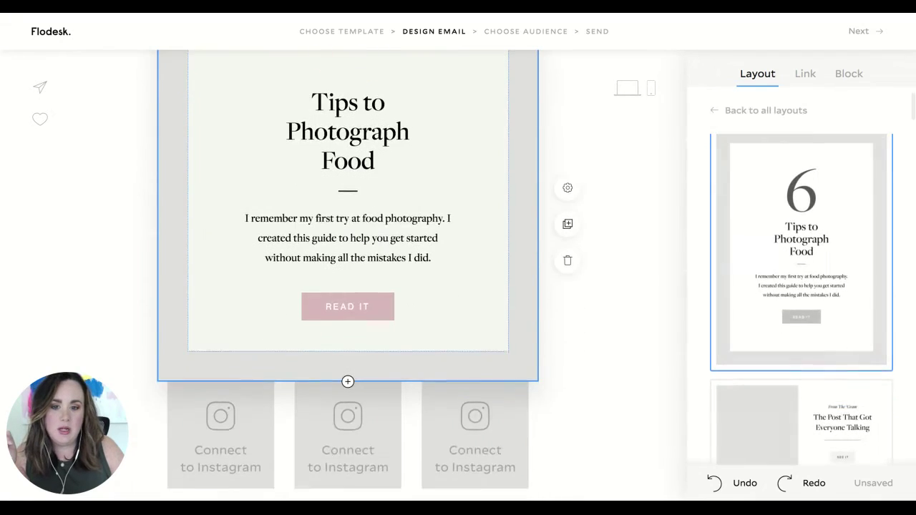
scroll(794, 315, "down", 3)
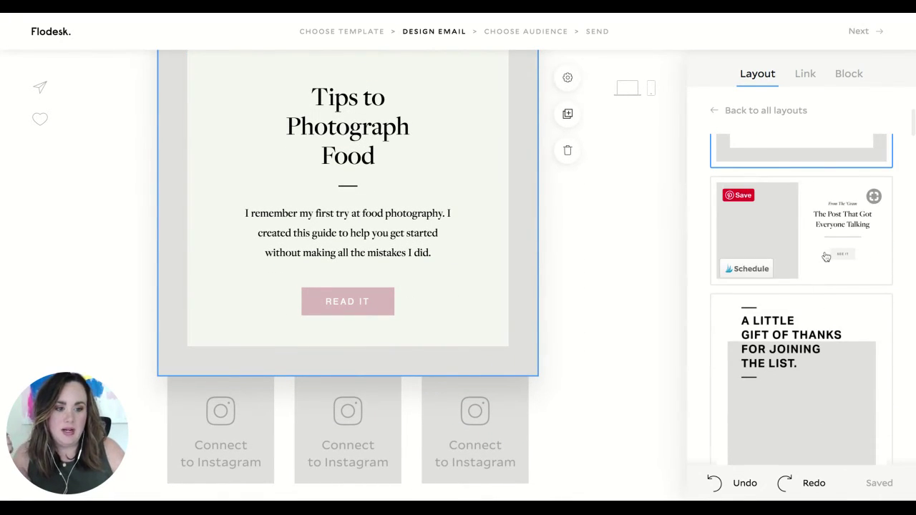
left_click(826, 257)
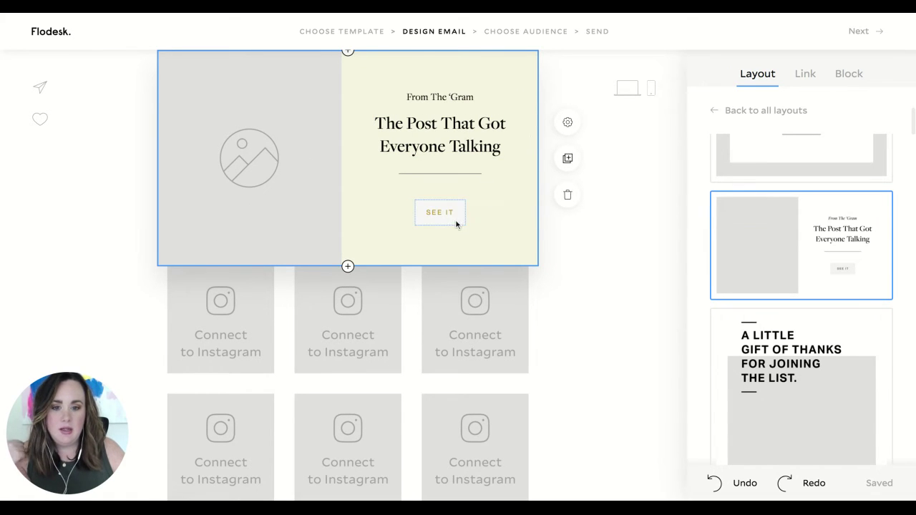
- Scroll down the email and select the Instagram grid block
scroll(860, 372, "down", 10)
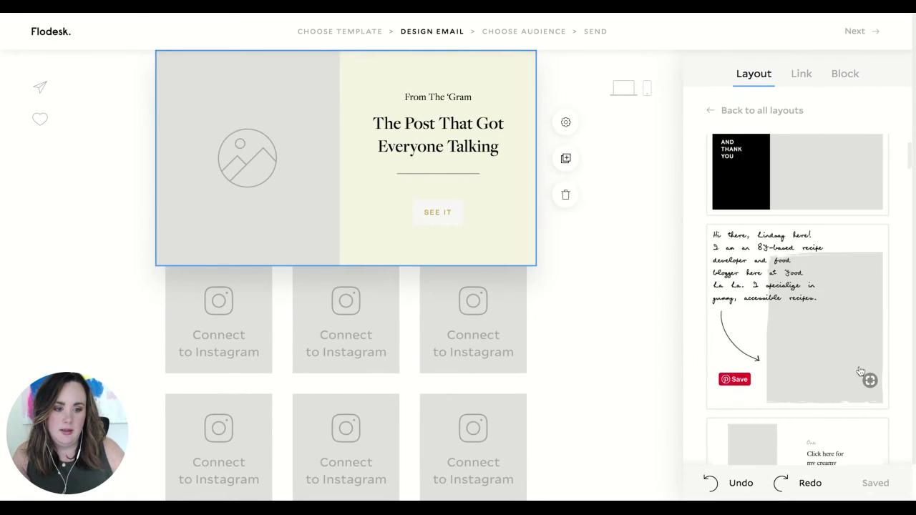
scroll(861, 371, "down", 8)
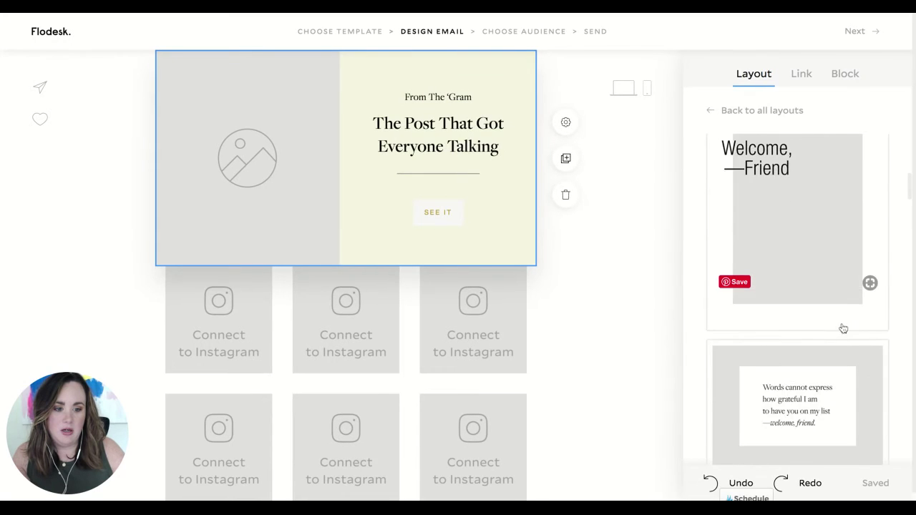
scroll(866, 362, "down", 5)
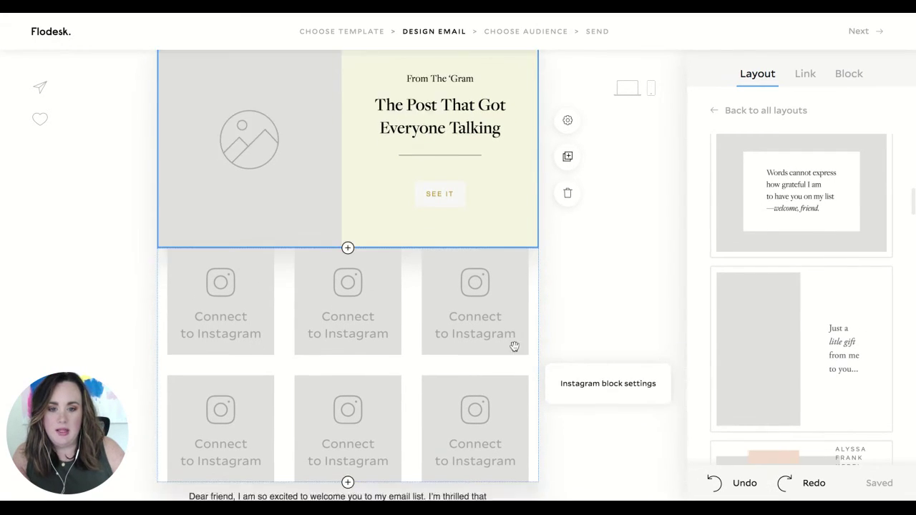
scroll(515, 347, "down", 1)
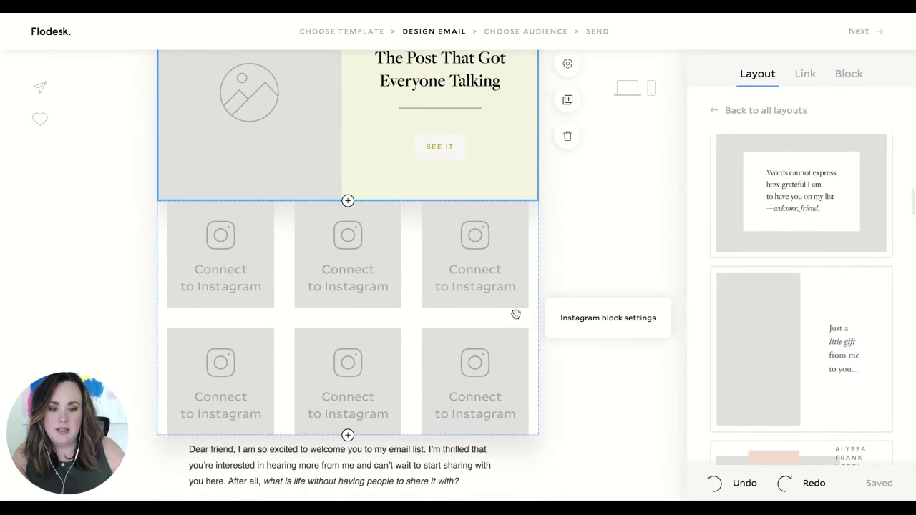
left_click(515, 315)
scroll(398, 307, "down", 3)
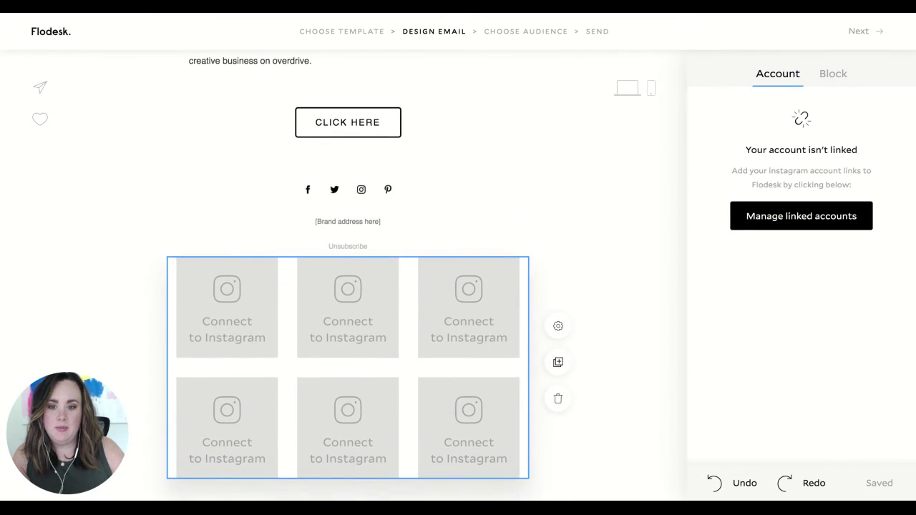
- Drag the Instagram grid below the email footer
left_click_drag(512, 281, 512, 289)
scroll(509, 289, "up", 10)
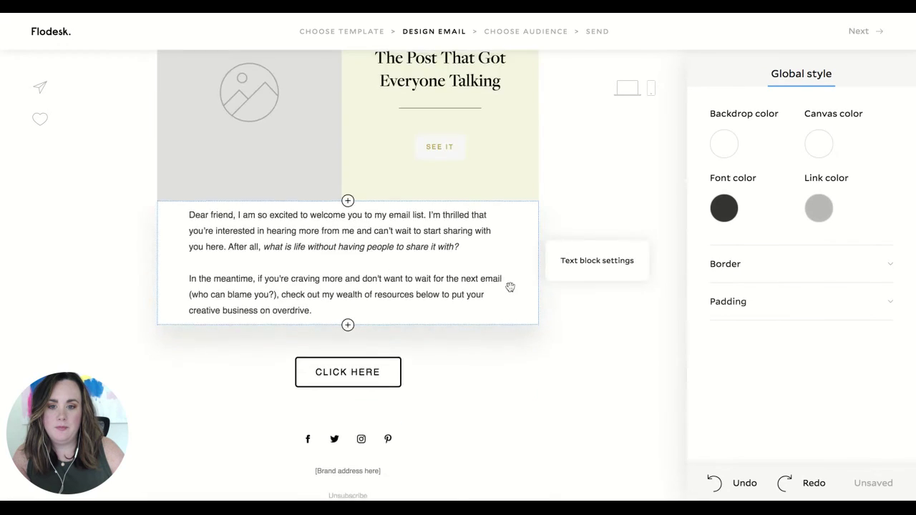
scroll(507, 288, "down", 2)
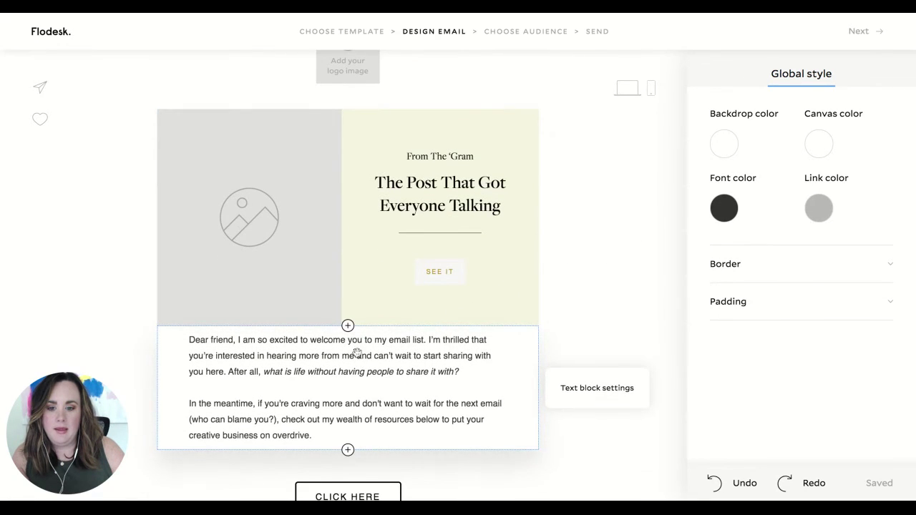
- Add a height-40 spacer between the post layout and the 'Dear friend' greeting text
left_click(348, 325)
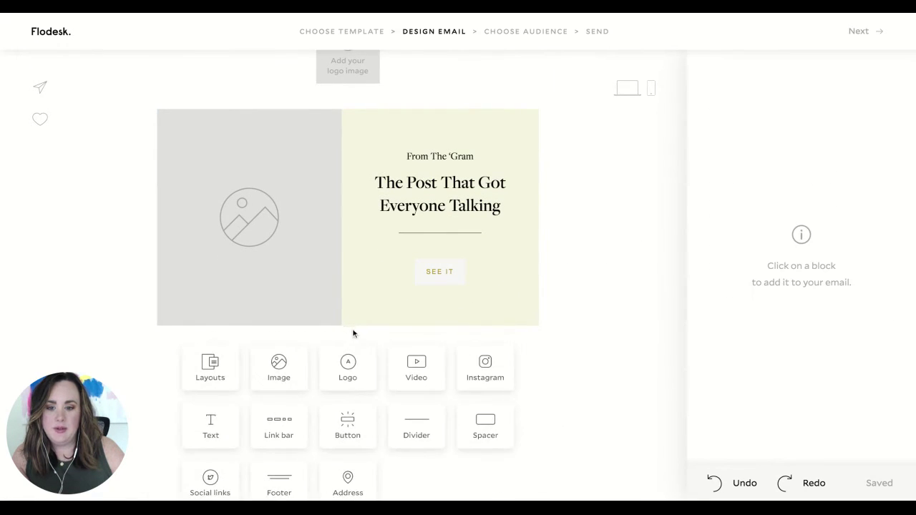
left_click(491, 426)
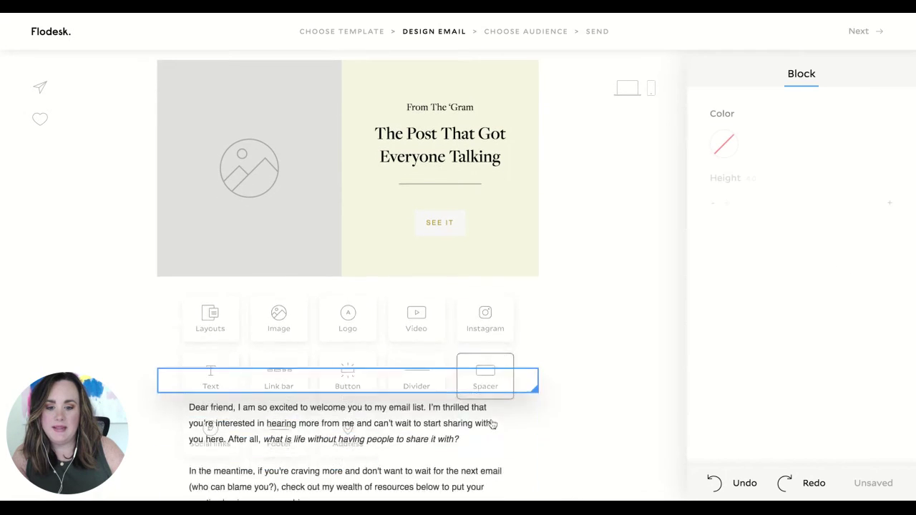
scroll(430, 386, "down", 3)
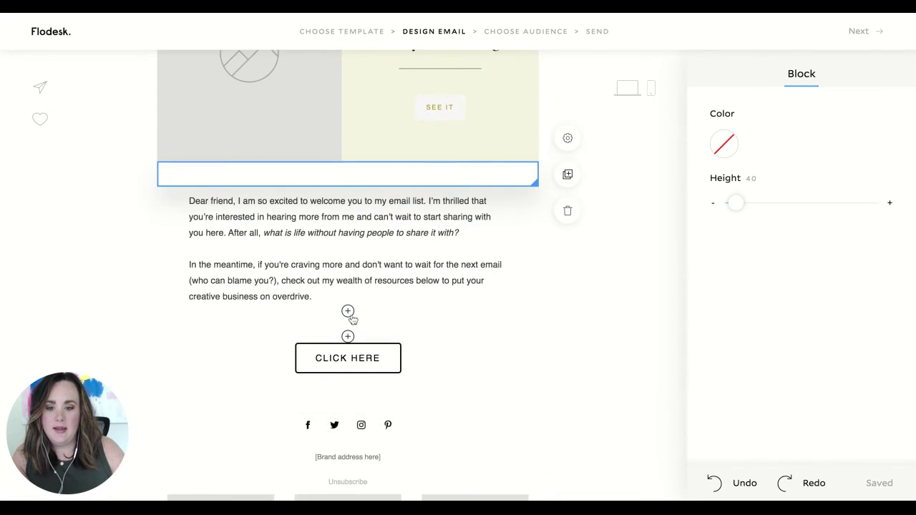
left_click(348, 312)
scroll(528, 420, "down", 2)
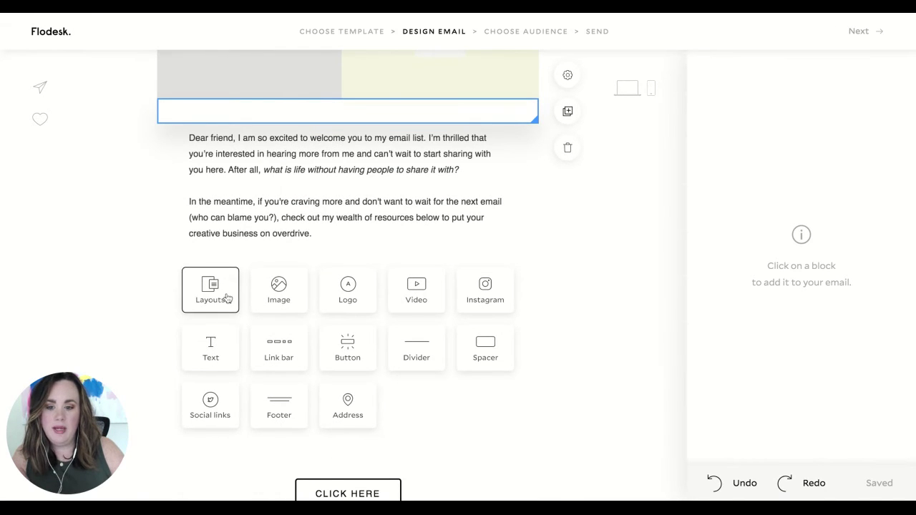
- Insert a video block after the greeting text, leave its link empty, and scroll back up
left_click(432, 306)
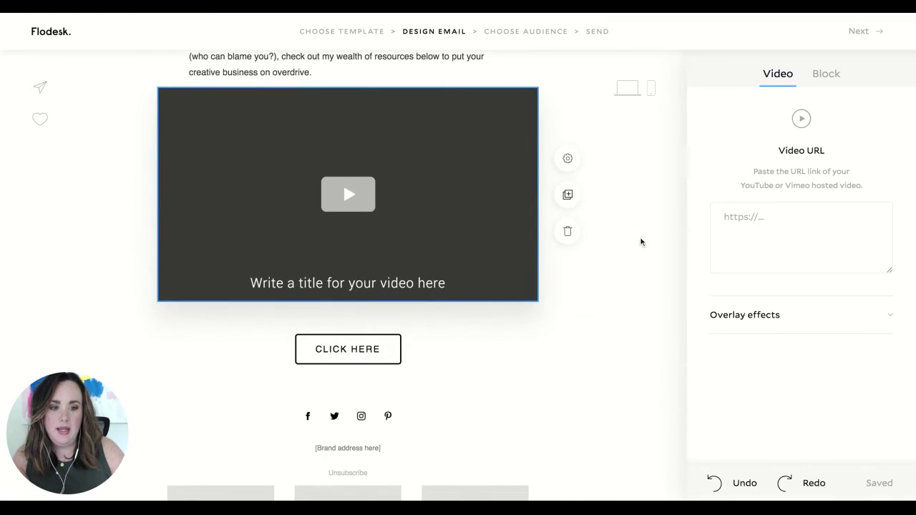
left_click(819, 232)
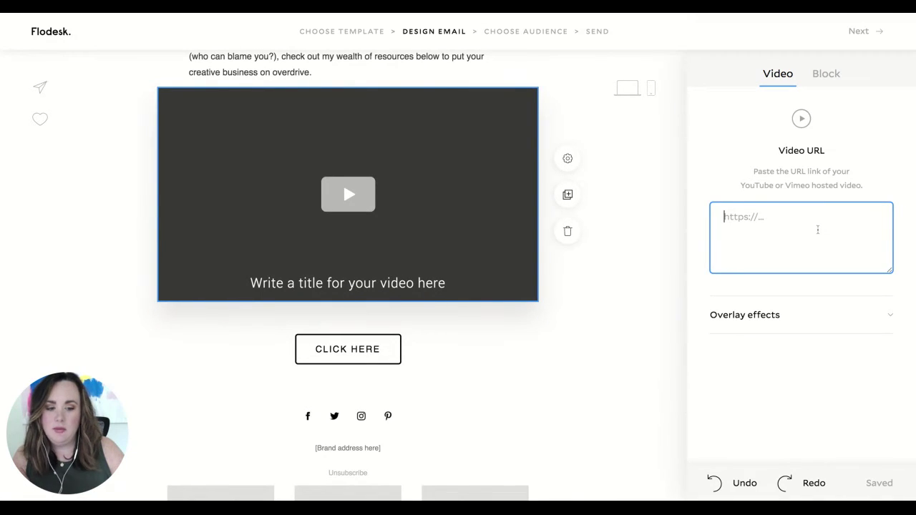
scroll(582, 345, "up", 4)
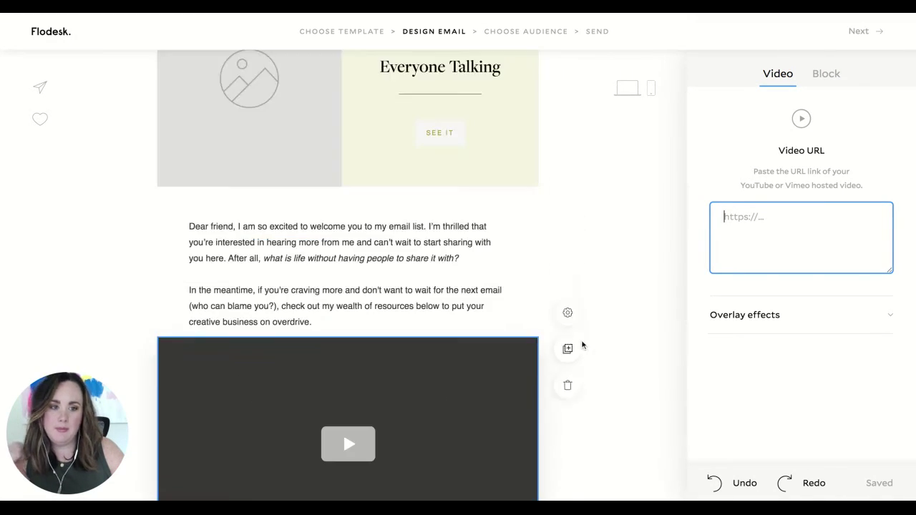
scroll(582, 345, "up", 3)
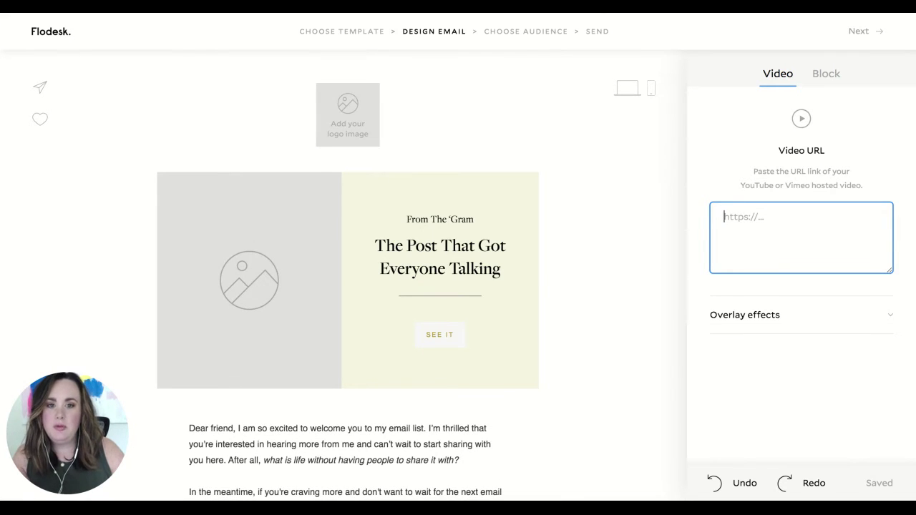
- Exit the email editor to the emails dashboard, now listing three drafts
left_click(57, 35)
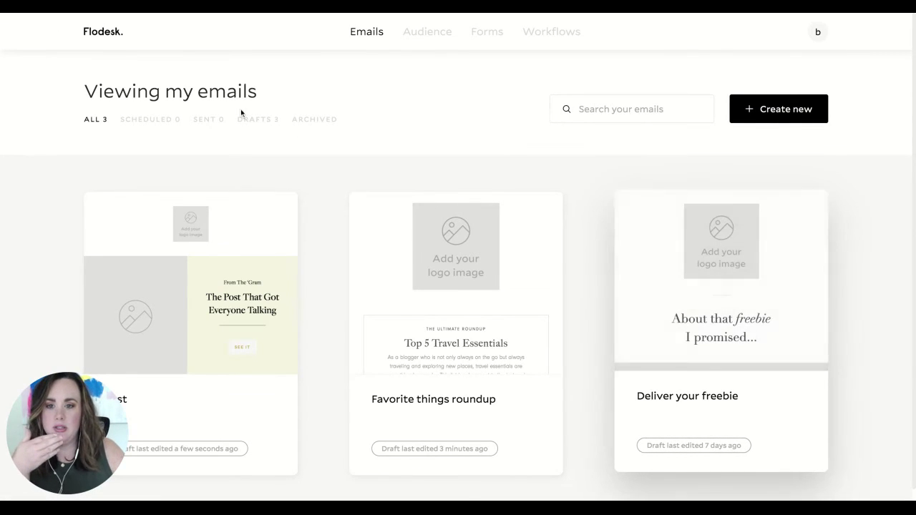
mouse_move(427, 32)
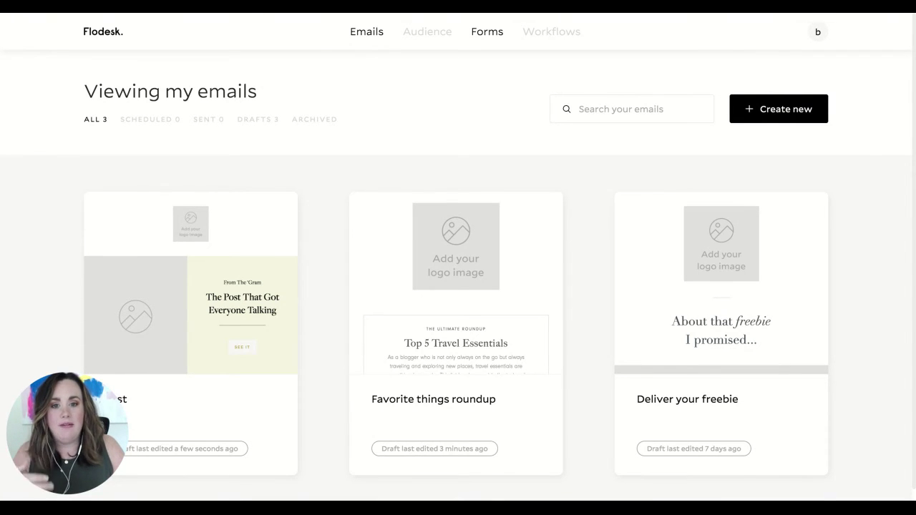
- Open the '120 opt-in ideas' form for editing, preview it on mobile, then return to editing
left_click(486, 32)
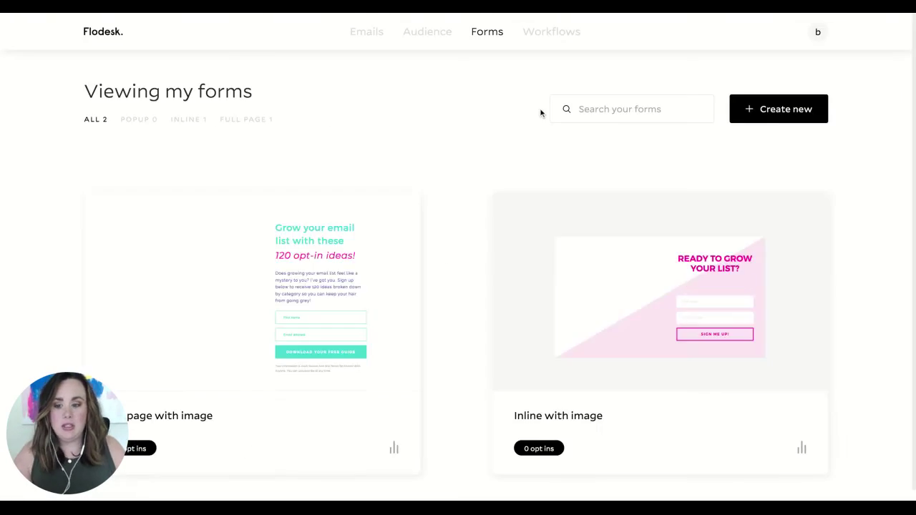
scroll(464, 266, "down", 1)
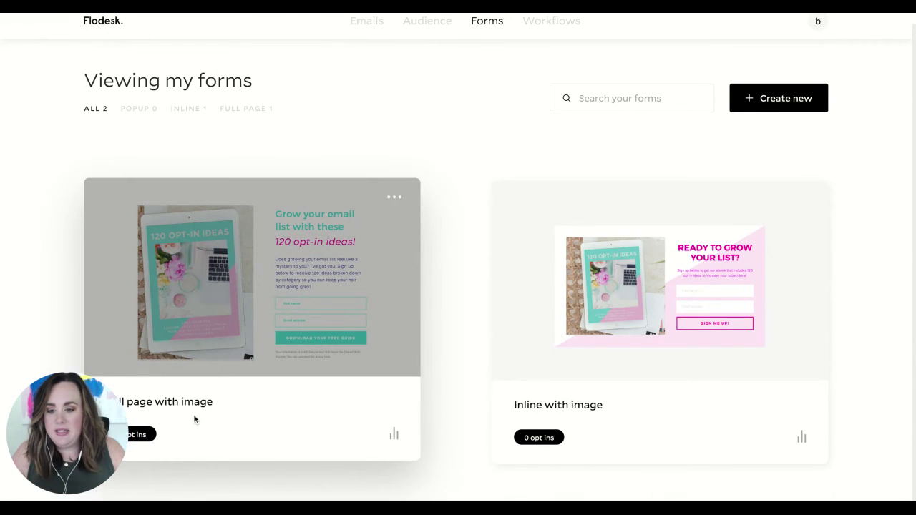
mouse_move(341, 269)
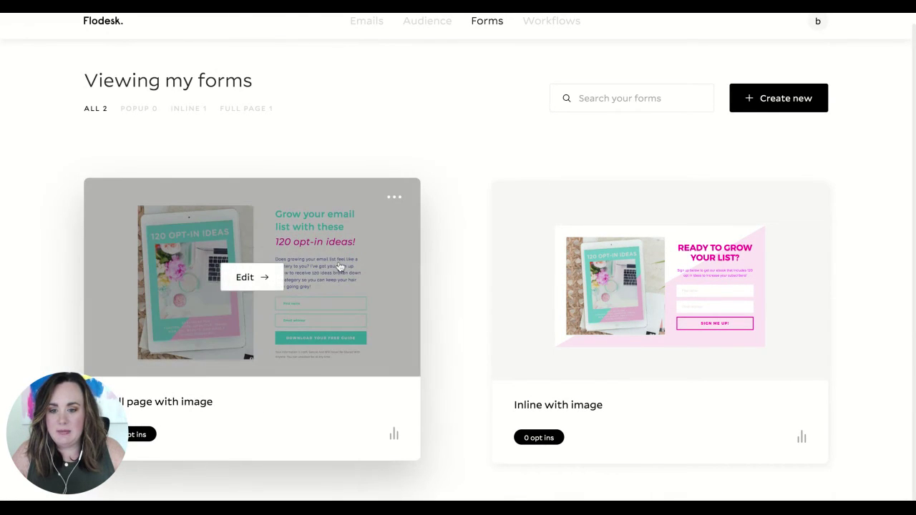
left_click(265, 279)
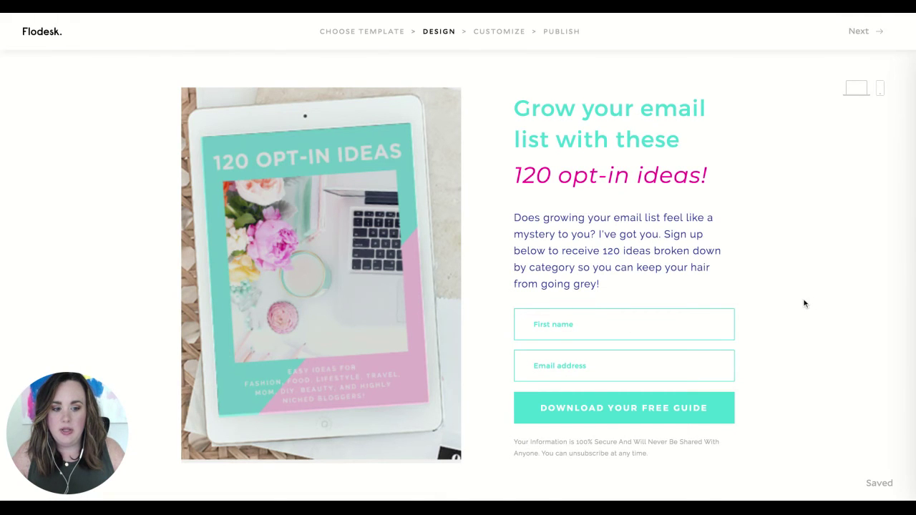
left_click(882, 87)
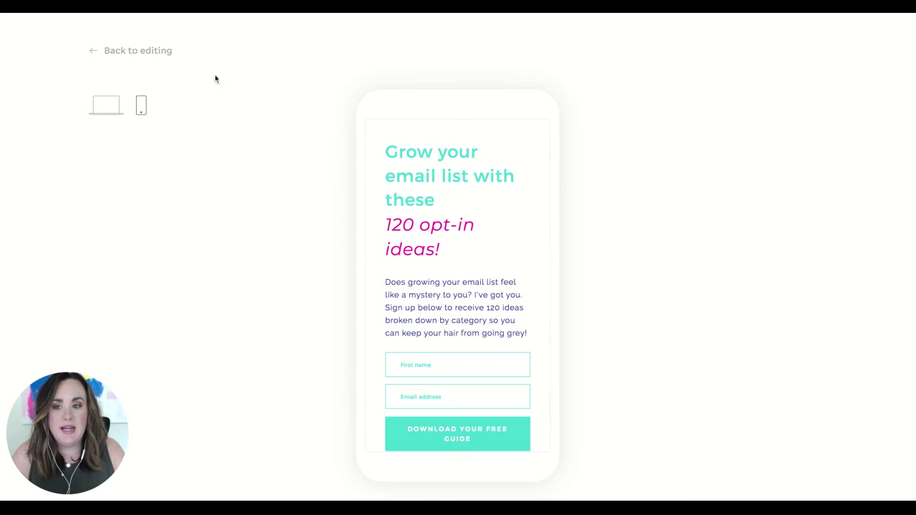
left_click(166, 53)
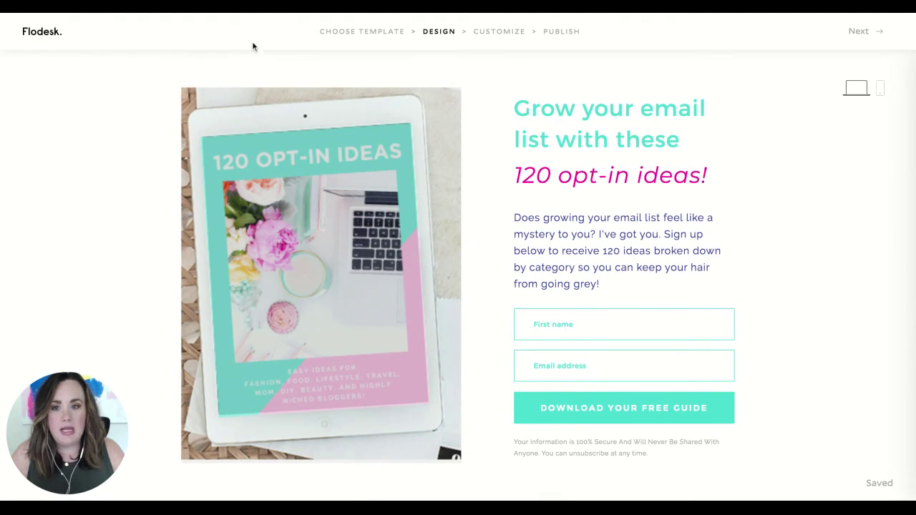
- Leave the form editor for the Workflows page and review its empty lists (all at 0)
left_click(44, 34)
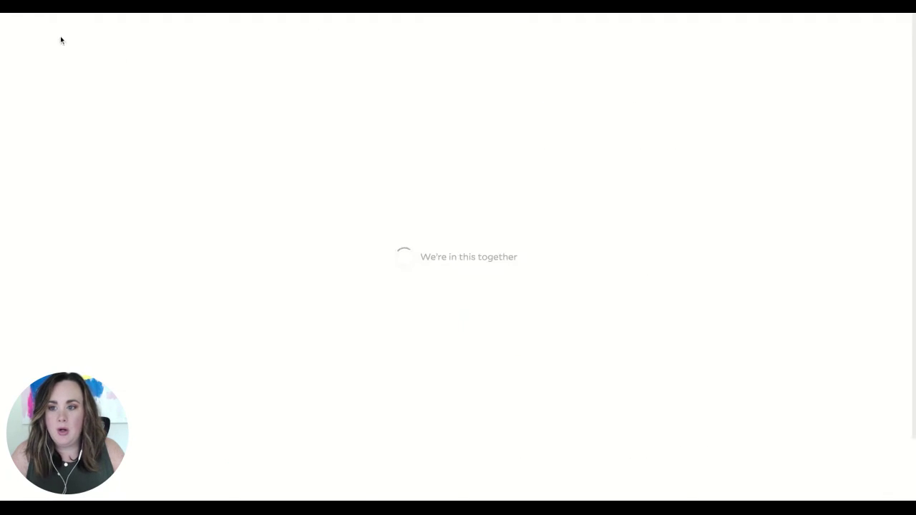
left_click(551, 33)
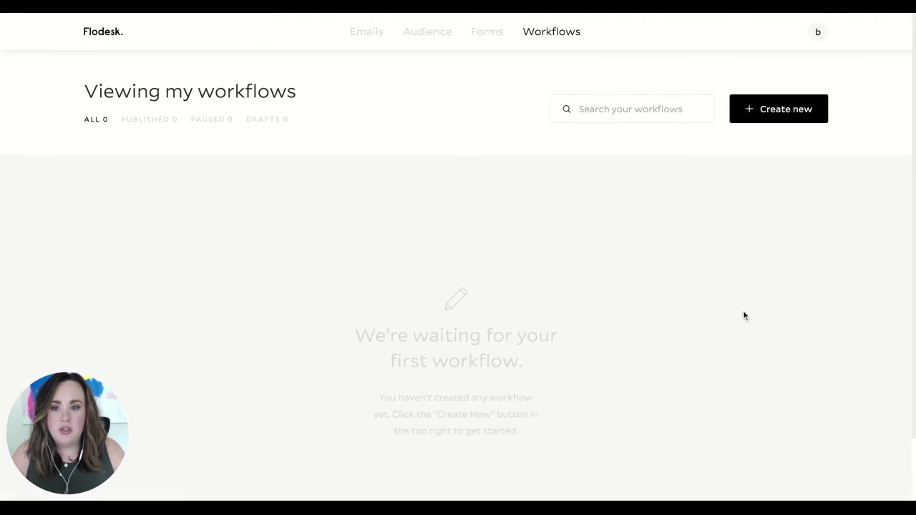
scroll(722, 313, "down", 2)
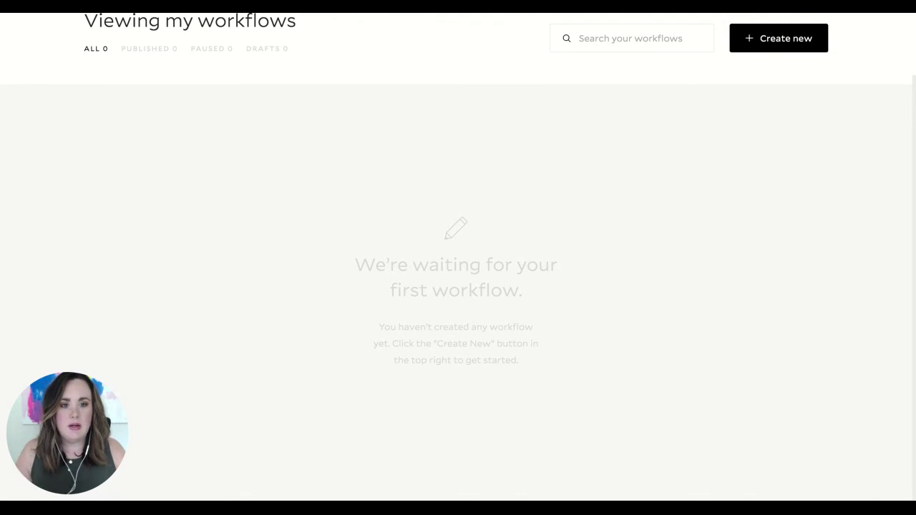
scroll(787, 286, "up", 2)
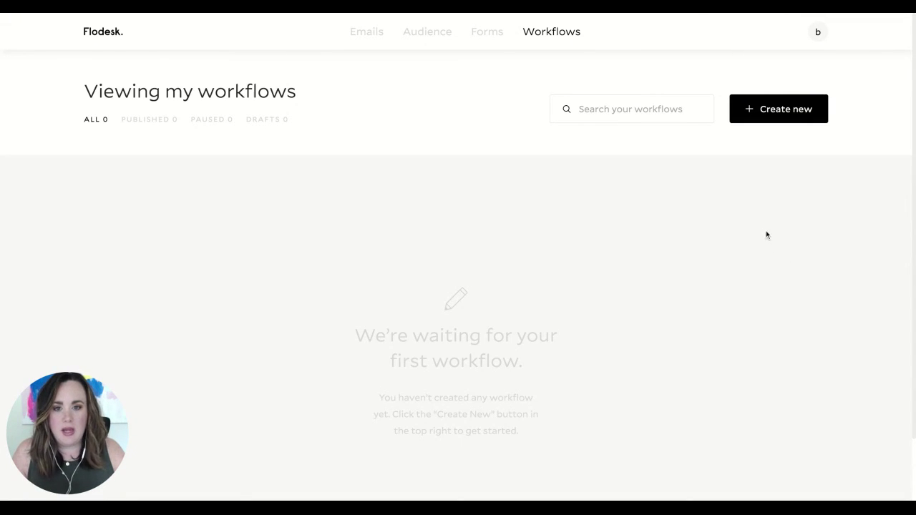
- Open Brand preferences from the account avatar menu
left_click(816, 33)
left_click(815, 34)
left_click(816, 34)
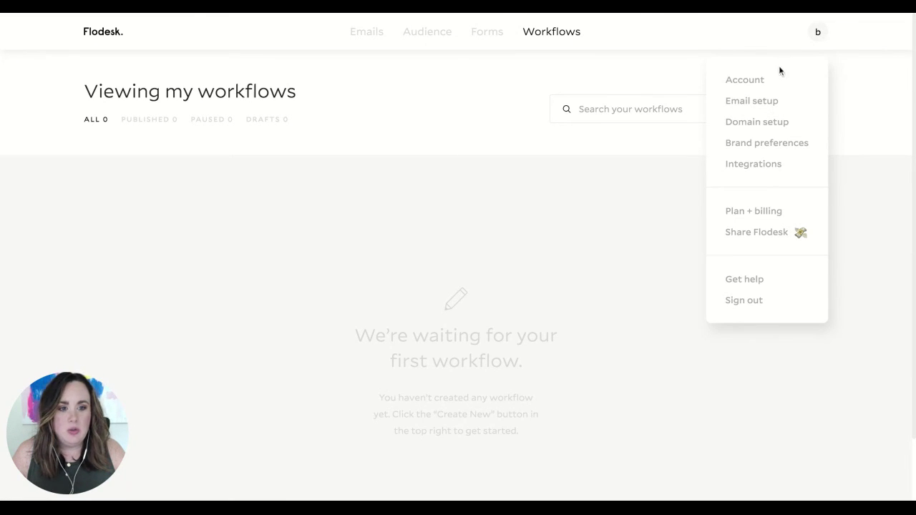
left_click(832, 31)
left_click(825, 34)
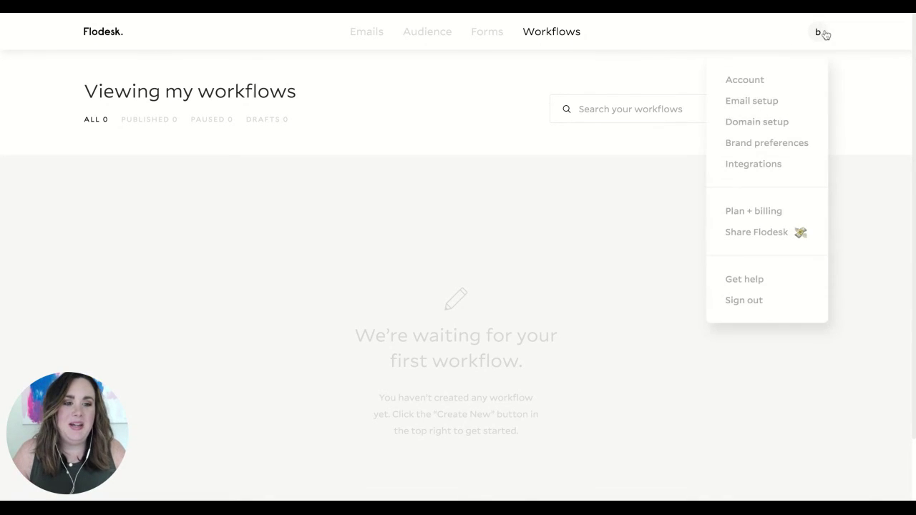
left_click(747, 147)
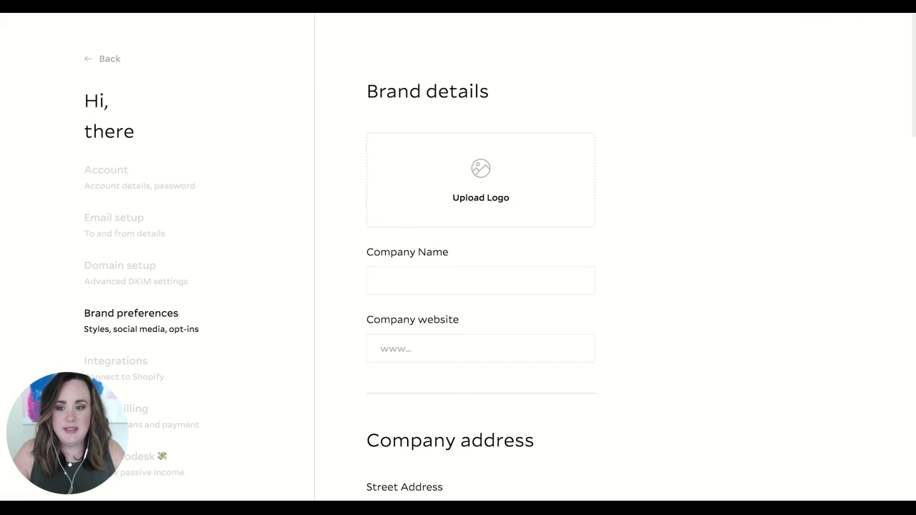
- Scroll down the Brand preferences page to the Brand colors section
scroll(584, 281, "down", 3)
scroll(481, 286, "down", 15)
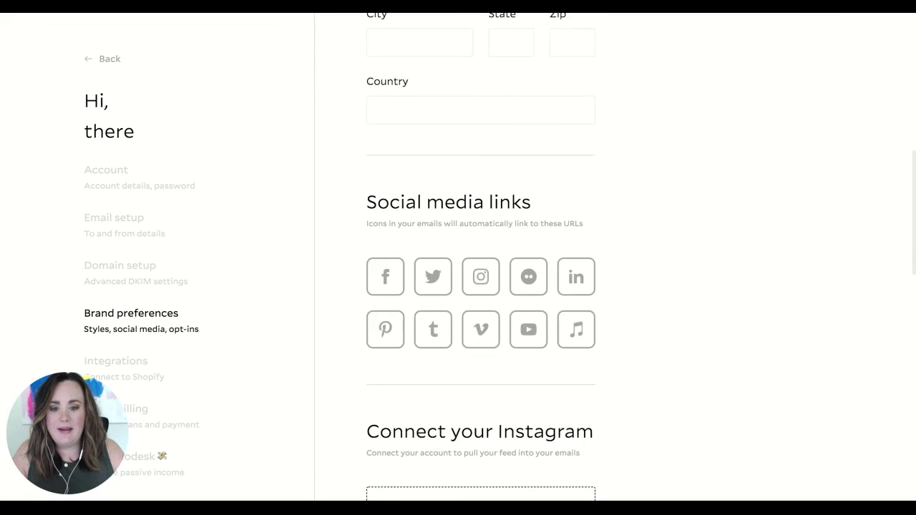
scroll(480, 286, "up", 15)
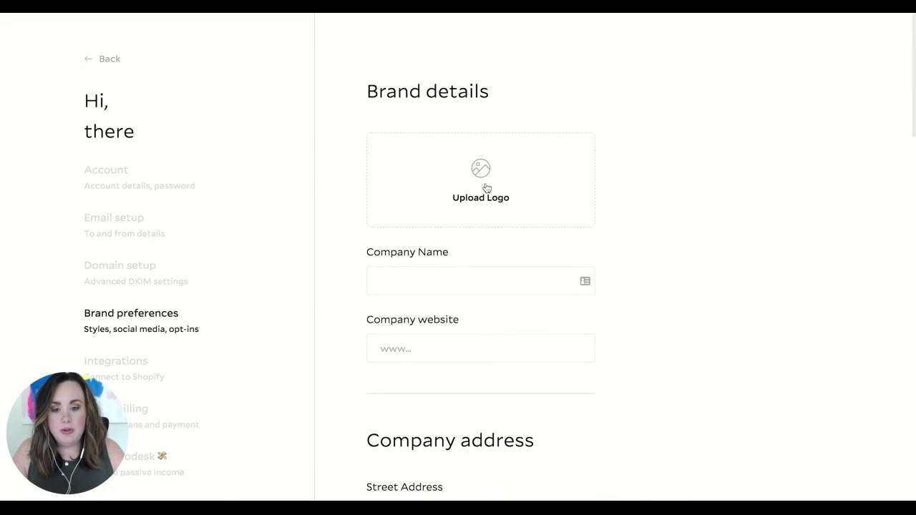
scroll(677, 252, "down", 3)
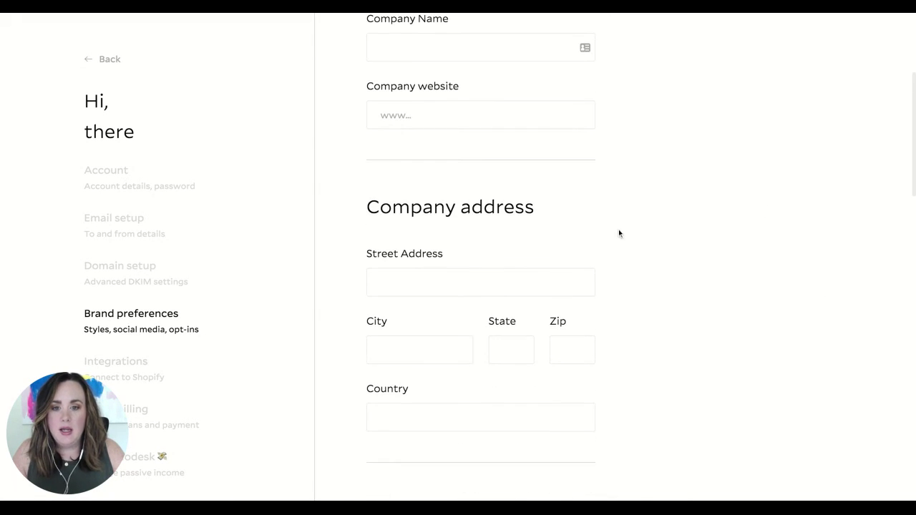
scroll(562, 272, "down", 1)
scroll(536, 268, "down", 5)
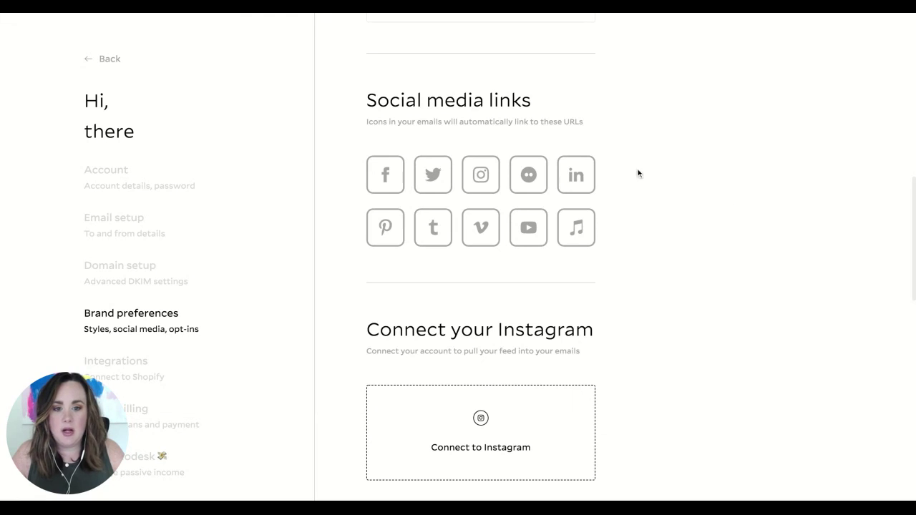
scroll(475, 323, "down", 4)
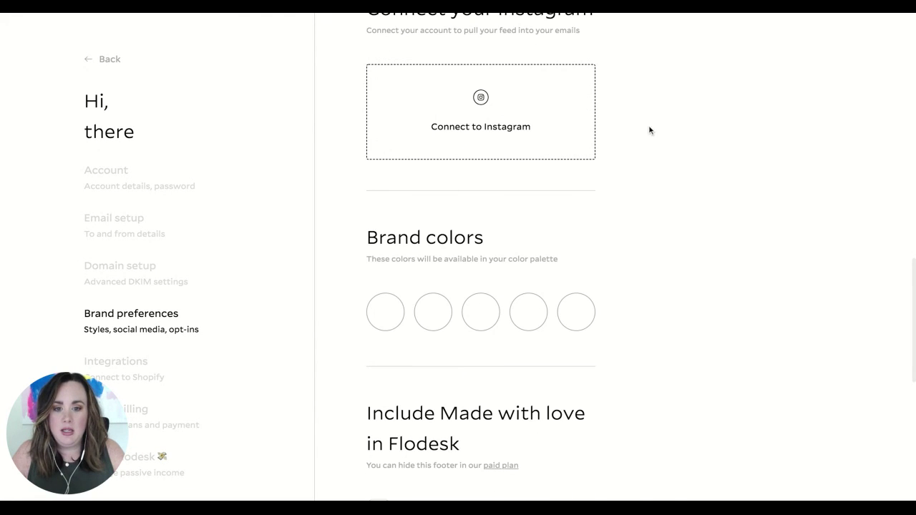
scroll(491, 358, "down", 1)
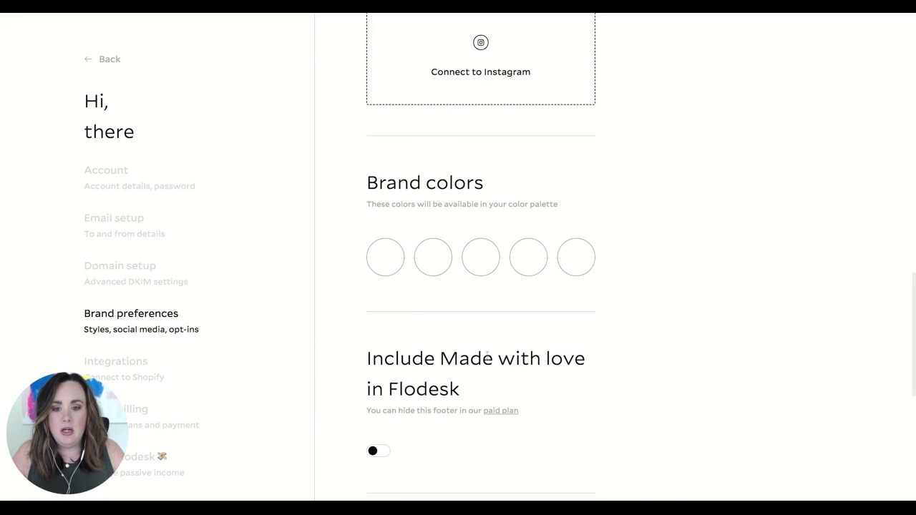
- Open the first brand colour's hex code entry, close it without saving, and scroll the page
left_click(381, 271)
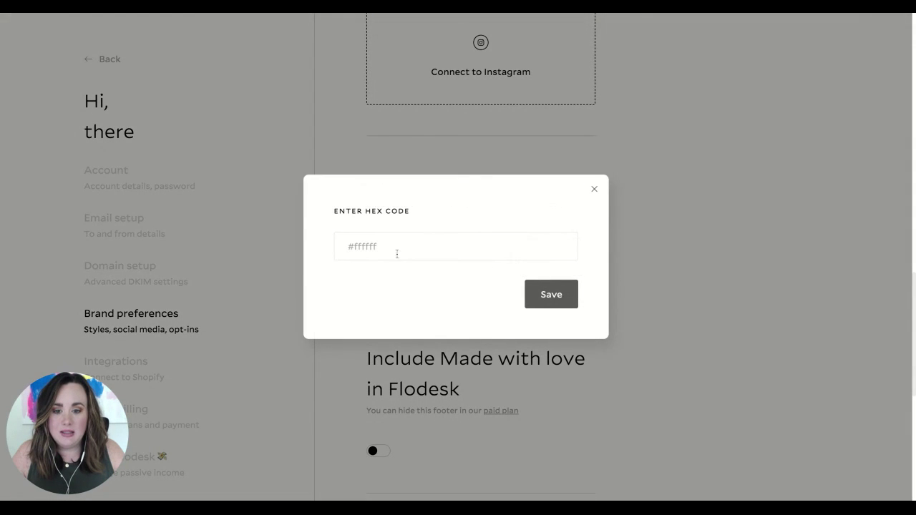
left_click(403, 249)
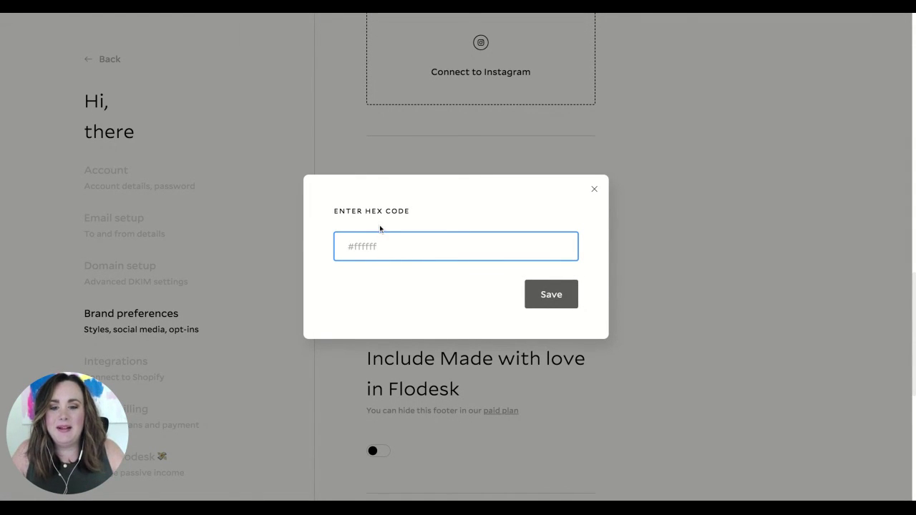
left_click(595, 189)
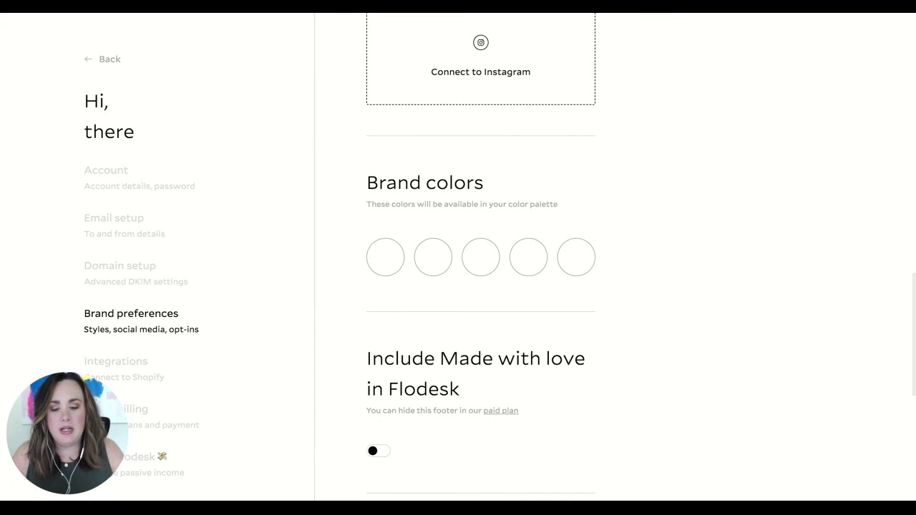
scroll(704, 260, "down", 5)
scroll(667, 359, "down", 2)
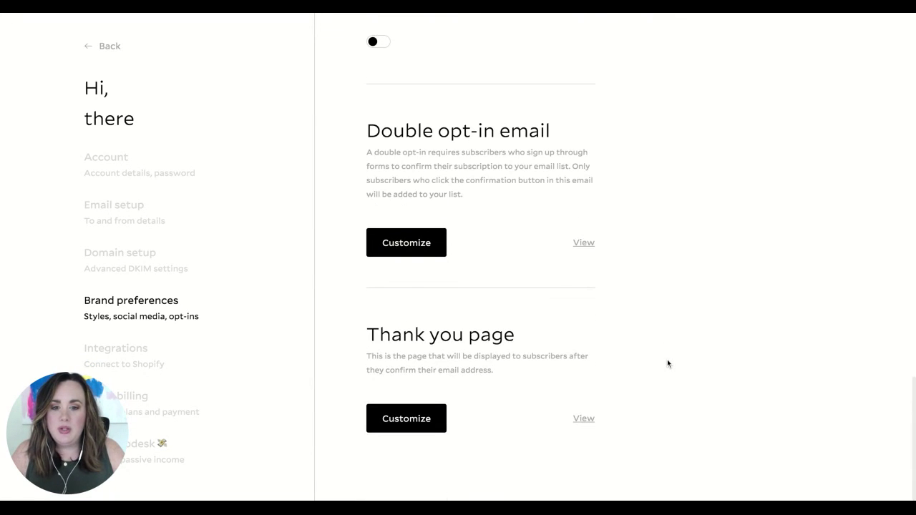
scroll(430, 296, "up", 10)
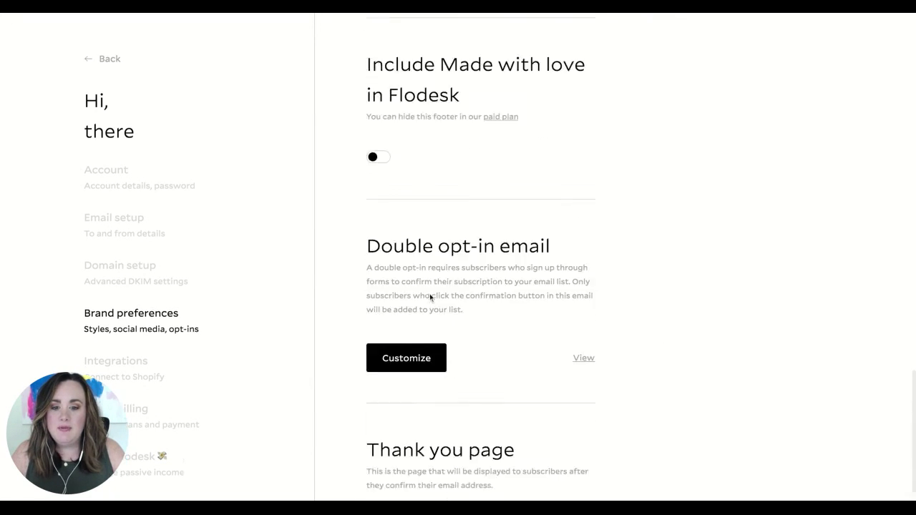
- Go Back from settings to the emails dashboard with its three drafts
left_click(111, 60)
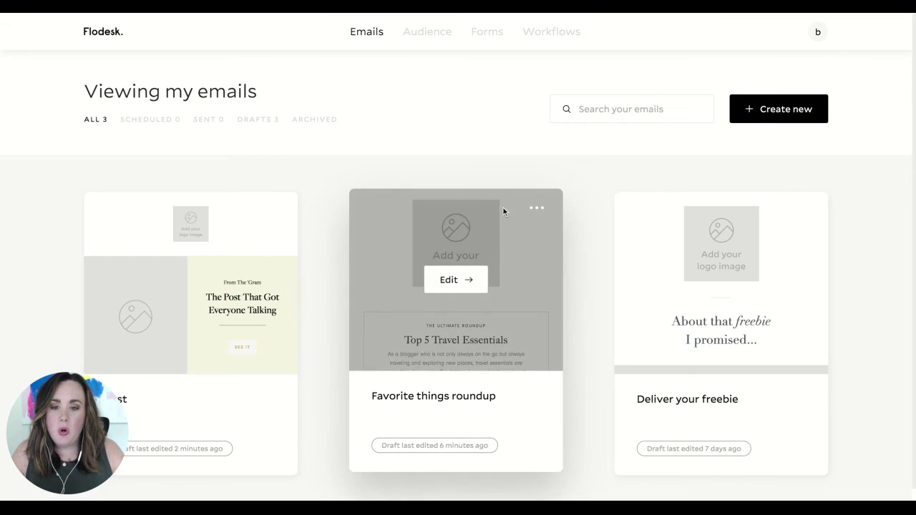